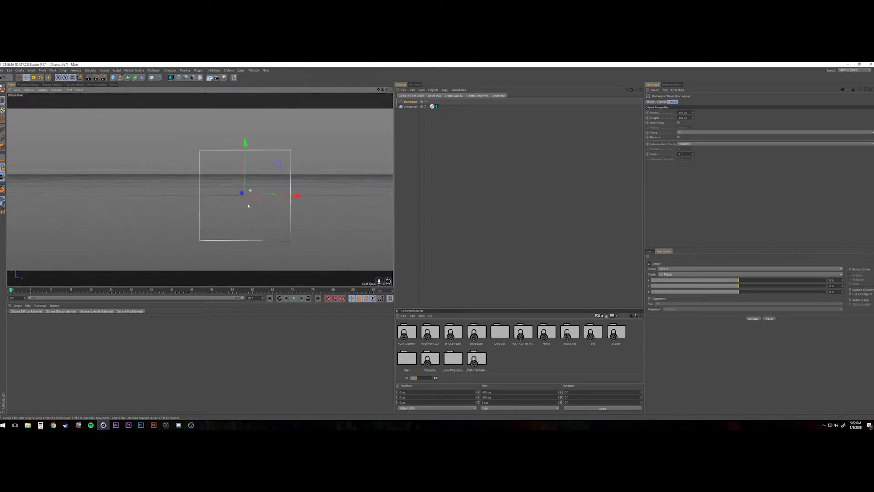
# Step: Sweep a small circle spline along a rounded 70 × 40 cm rectangle spline to form a chain link
pyautogui.click(684, 143)
pyautogui.click(689, 162)
pyautogui.moveTo(120, 77); pyautogui.dragTo(181, 96)
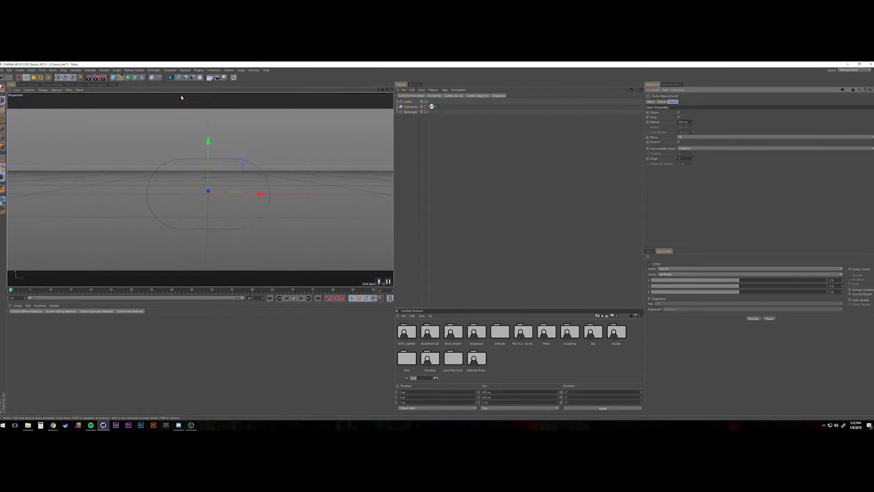
pyautogui.moveTo(676, 122); pyautogui.dragTo(683, 123)
pyautogui.keyDown('alt'); pyautogui.click(128, 77); pyautogui.keyUp('alt')
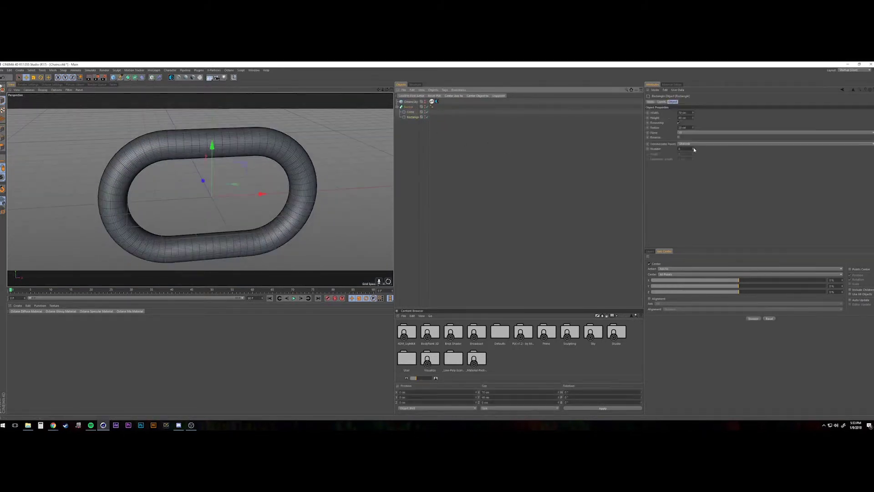
# Step: Convert a copy of the sweep into a single editable polygon object named Link
pyautogui.keyDown('alt'); pyautogui.moveTo(200, 137); pyautogui.dragTo(222, 158); pyautogui.keyUp('alt')
pyautogui.click(408, 106)
pyautogui.press('c')
pyautogui.click(416, 147)
pyautogui.click(410, 111)
# Step: Switch to the Sculpting layout and sculpt a weld ridge around the link's straight section with the Knife brush
pyautogui.click(855, 70)
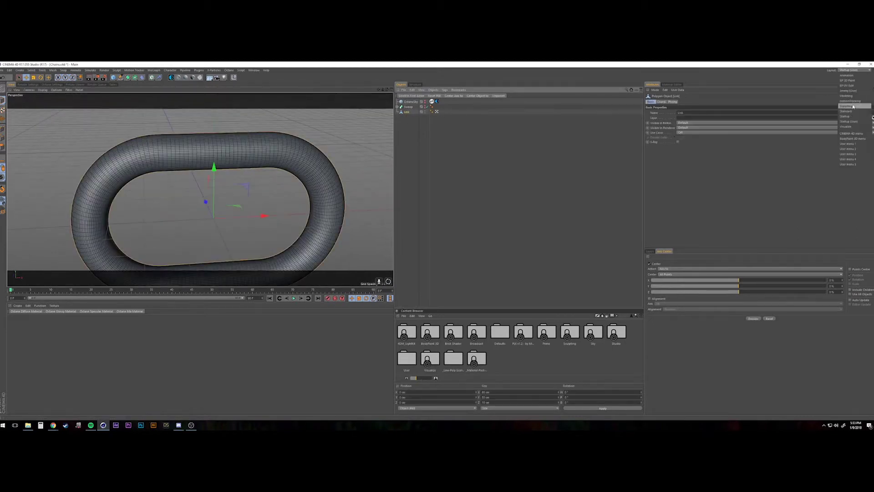
pyautogui.click(852, 106)
pyautogui.click(3, 149)
pyautogui.click(550, 142)
pyautogui.keyDown('alt'); pyautogui.moveTo(274, 228); pyautogui.dragTo(319, 205, button='right'); pyautogui.keyUp('alt')
pyautogui.moveTo(292, 188); pyautogui.dragTo(300, 190)
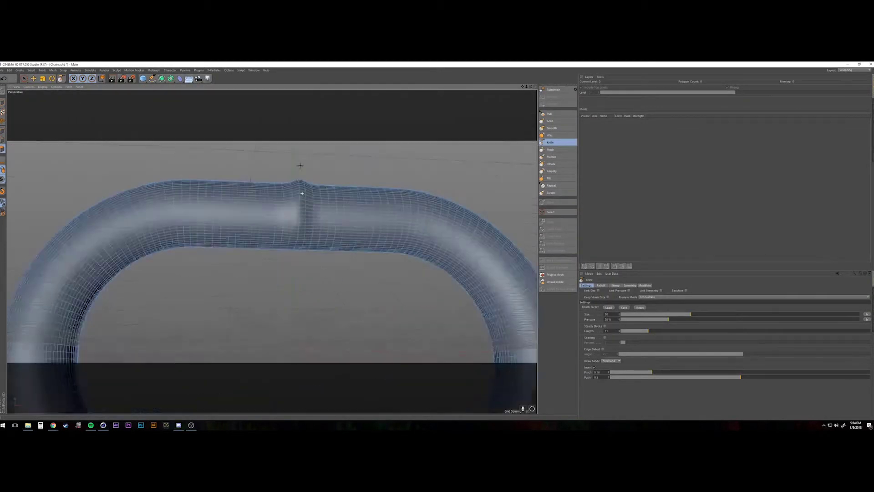
pyautogui.moveTo(292, 252); pyautogui.dragTo(296, 273)
# Step: Loop-select the polygons around the weld ridge outside the Sculpting layout and subdivide them for a finer mesh
pyautogui.click(848, 70)
pyautogui.click(848, 82)
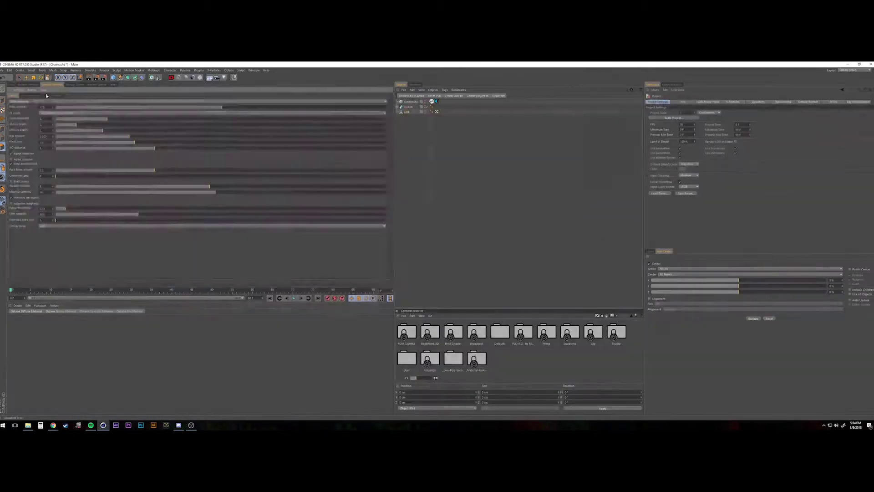
pyautogui.press('u')
pyautogui.press('l')
pyautogui.scroll(5, 223, 116)
pyautogui.scroll(4, 214, 138)
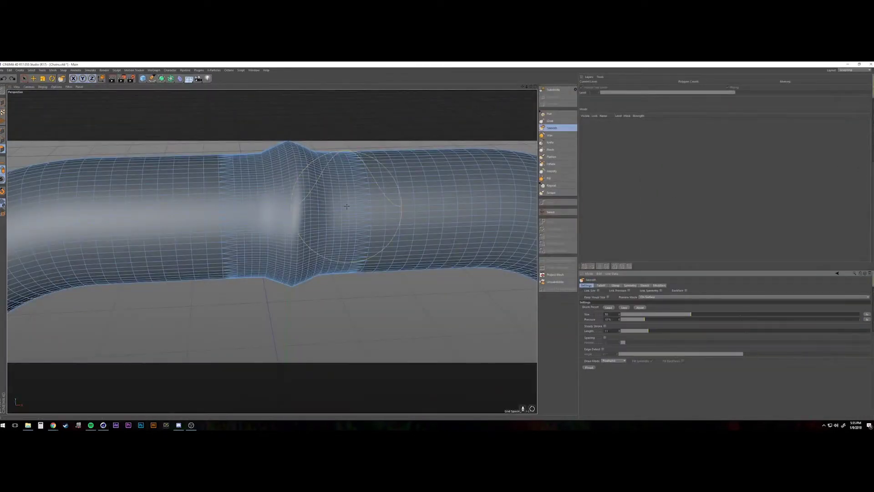
# Step: Soften the weld ridge with an enlarged Smooth brush and return to the startup layout
pyautogui.scroll(5, 287, 287)
pyautogui.scroll(-5, 287, 287)
pyautogui.keyDown('alt'); pyautogui.moveTo(271, 250); pyautogui.dragTo(207, 209); pyautogui.keyUp('alt')
pyautogui.moveTo(691, 314); pyautogui.dragTo(754, 314)
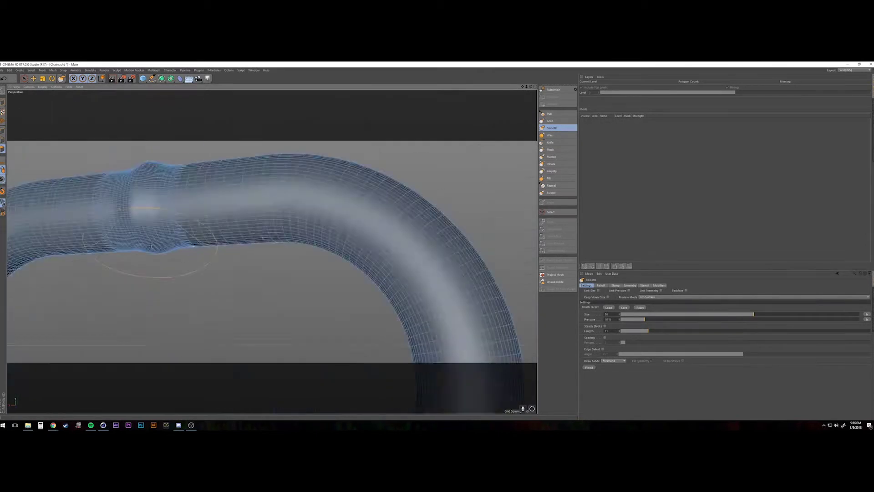
pyautogui.scroll(-3, 158, 234)
pyautogui.click(854, 70)
pyautogui.click(848, 121)
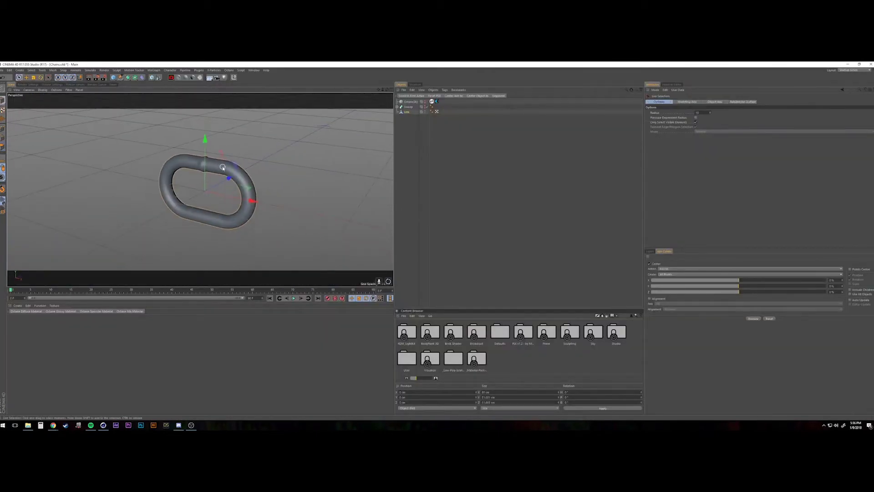
pyautogui.keyDown('alt'); pyautogui.moveTo(197, 240); pyautogui.dragTo(214, 237); pyautogui.keyUp('alt')
# Step: Draw a straight vertical spline in the front view as the path for the chain
pyautogui.click(121, 77)
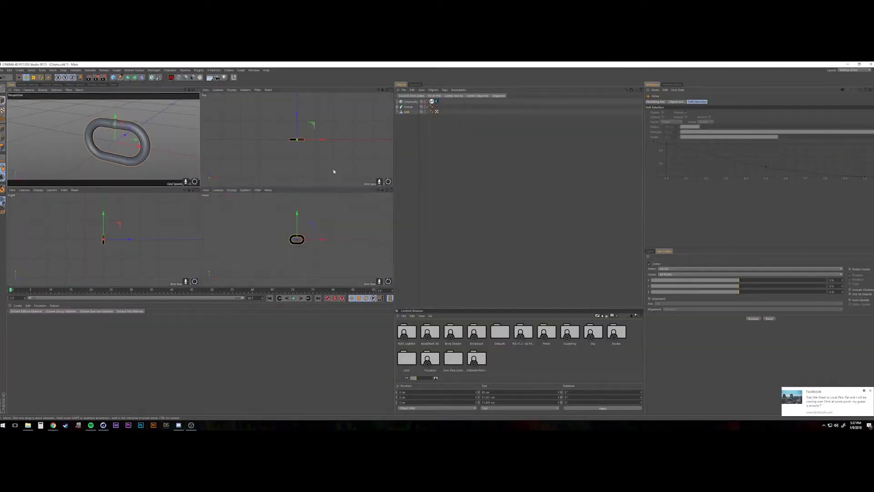
pyautogui.middleClick(293, 200)
pyautogui.click(294, 199)
pyautogui.middleClick(151, 136)
# Step: Add a Cloner for the link and set it to Object mode using the vertical spline
pyautogui.click(27, 77)
pyautogui.click(152, 77)
pyautogui.moveTo(407, 122)
pyautogui.mouseDown()
pyautogui.moveTo(410, 103)
pyautogui.moveTo(756, 135)
pyautogui.moveTo(730, 145)
pyautogui.mouseUp()
pyautogui.click(683, 113)
pyautogui.click(679, 118)
pyautogui.click(676, 152)
# Step: Align the clones through the cloner's rotation transform and adjust the clone count so the links interlock
pyautogui.click(699, 102)
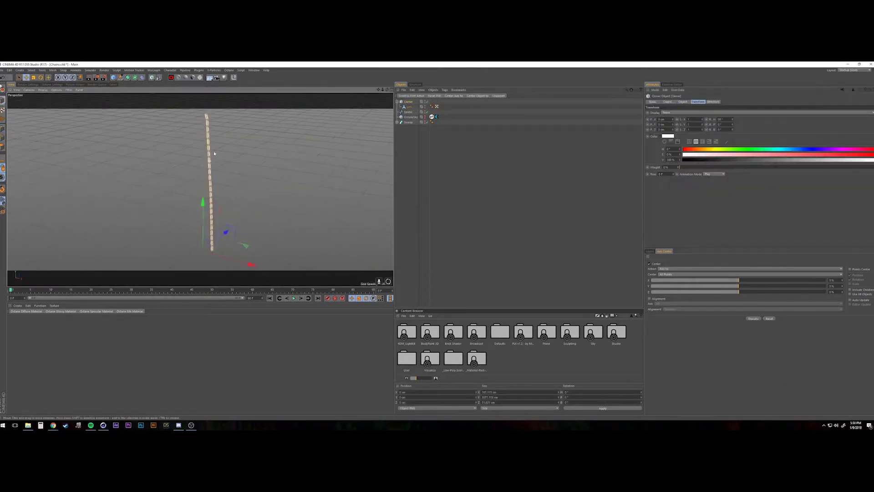
pyautogui.scroll(5, 214, 151)
pyautogui.click(683, 101)
pyautogui.click(729, 152)
pyautogui.scroll(-3, 214, 182)
# Step: Add a Step effector to the cloner and set its rotation so neighbouring links alternate in direction
pyautogui.click(158, 77)
pyautogui.click(178, 189)
pyautogui.click(698, 102)
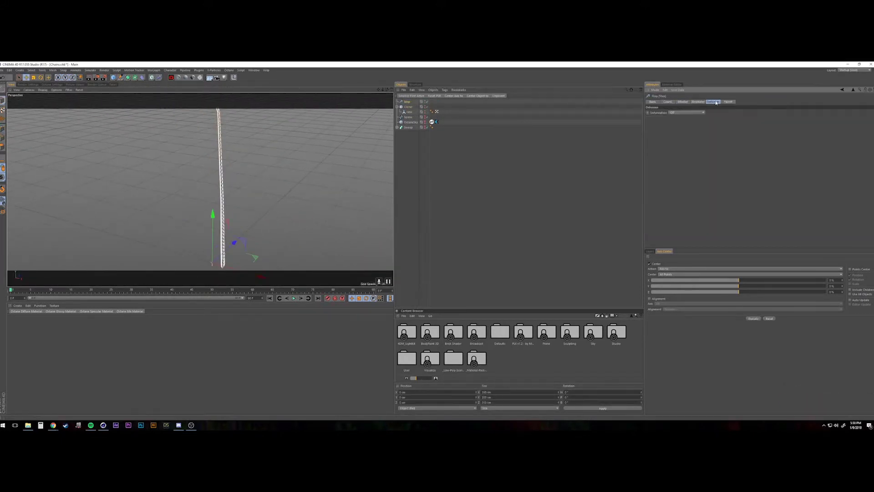
pyautogui.click(713, 123)
pyautogui.click(719, 131)
pyautogui.write('4')
pyautogui.press('Return')
# Step: Add a torus, shrink it to a thin ring and place it through the chain's uppermost link
pyautogui.click(113, 77)
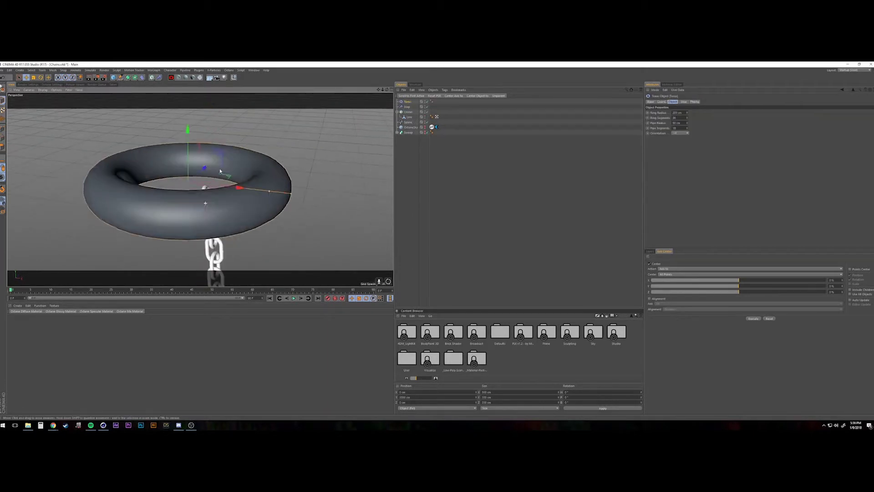
pyautogui.moveTo(274, 209); pyautogui.dragTo(234, 212)
pyautogui.moveTo(208, 142); pyautogui.dragTo(207, 135)
pyautogui.scroll(4, 214, 182)
pyautogui.keyDown('alt'); pyautogui.moveTo(214, 183); pyautogui.dragTo(255, 155); pyautogui.keyUp('alt')
# Step: Rename the torus as Mount and give it a simulation tag
pyautogui.doubleClick(407, 101)
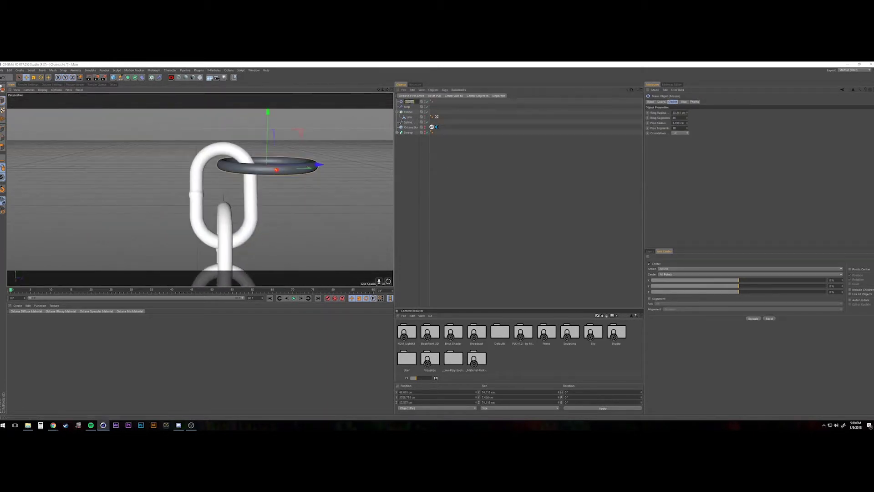
pyautogui.write('Mount')
pyautogui.rightClick(408, 102)
pyautogui.click(450, 105)
# Step: Give the cloner a dynamics body tag with the Moving Mesh shape and enable its custom centre of mass
pyautogui.click(408, 112)
pyautogui.rightClick(409, 112)
pyautogui.click(682, 102)
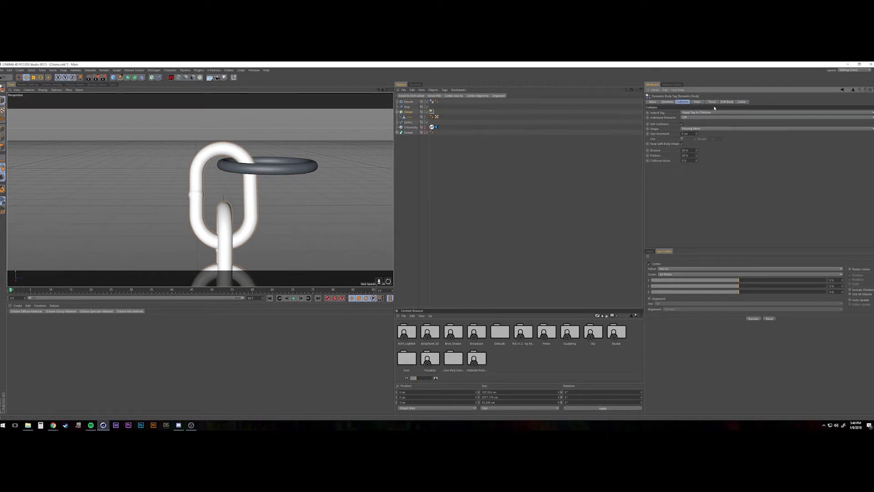
pyautogui.click(697, 101)
pyautogui.click(674, 130)
# Step: Set the animation length to 200 frames and play the chain simulation
pyautogui.scroll(-5, 214, 182)
pyautogui.doubleClick(252, 299)
pyautogui.write('200')
pyautogui.press('Return')
pyautogui.click(294, 298)
# Step: Set the cloner tag's Inherit Tag to None and Individual Elements to All, and test the simulation
pyautogui.click(682, 101)
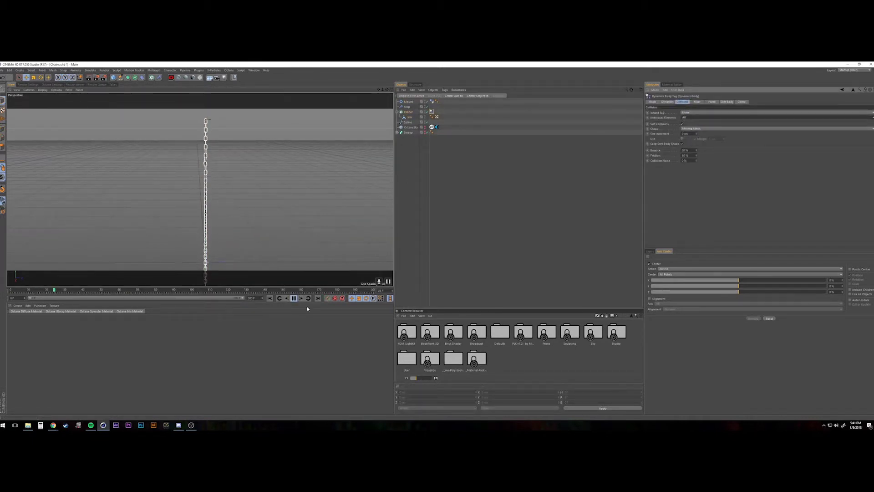
pyautogui.press('F8')
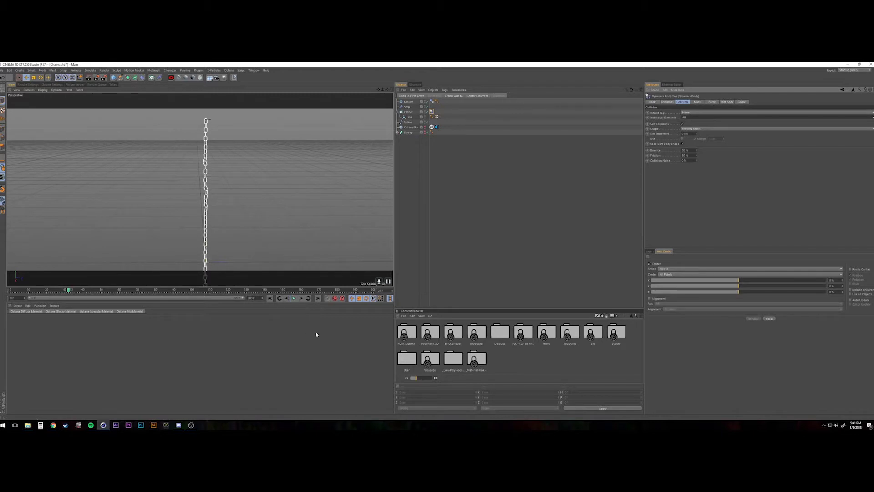
pyautogui.click(667, 102)
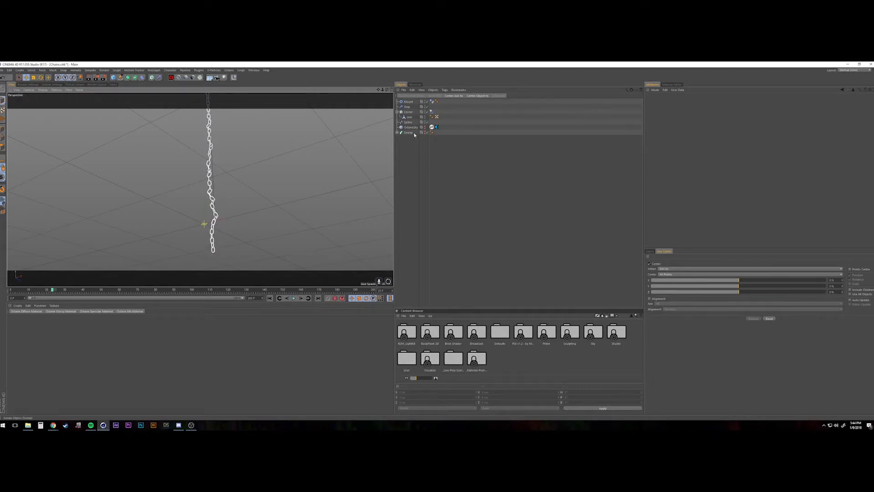
# Step: Bake the cloner's dynamics simulation into its cache and play it back
pyautogui.click(432, 112)
pyautogui.click(742, 101)
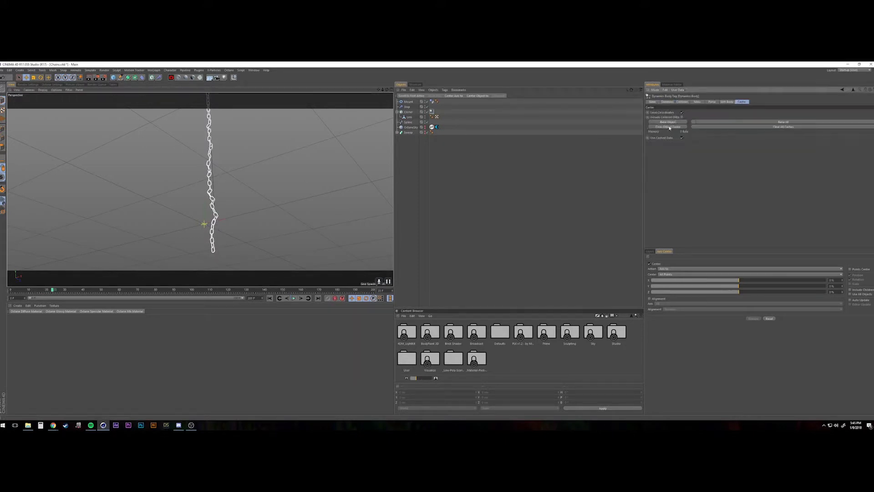
pyautogui.click(677, 122)
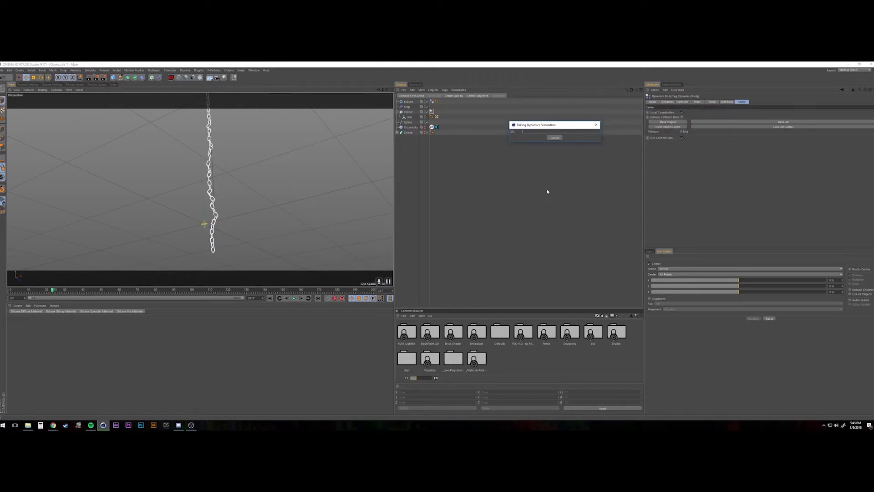
pyautogui.click(294, 298)
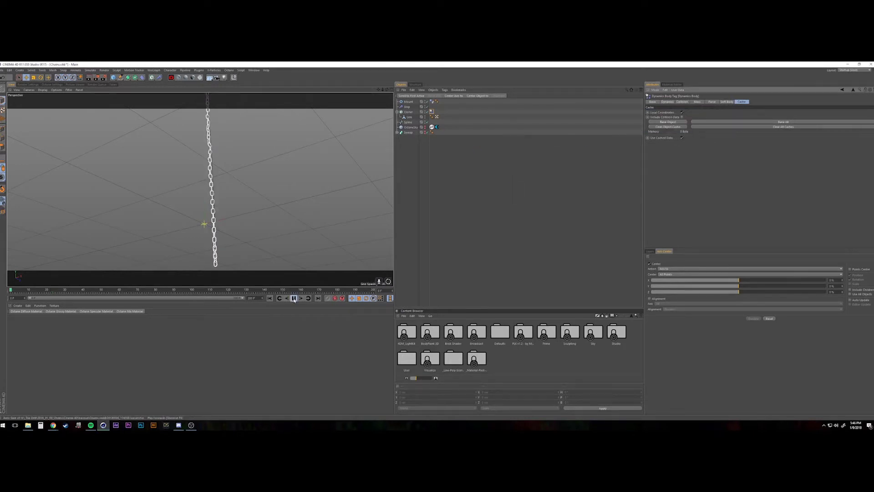
pyautogui.click(287, 305)
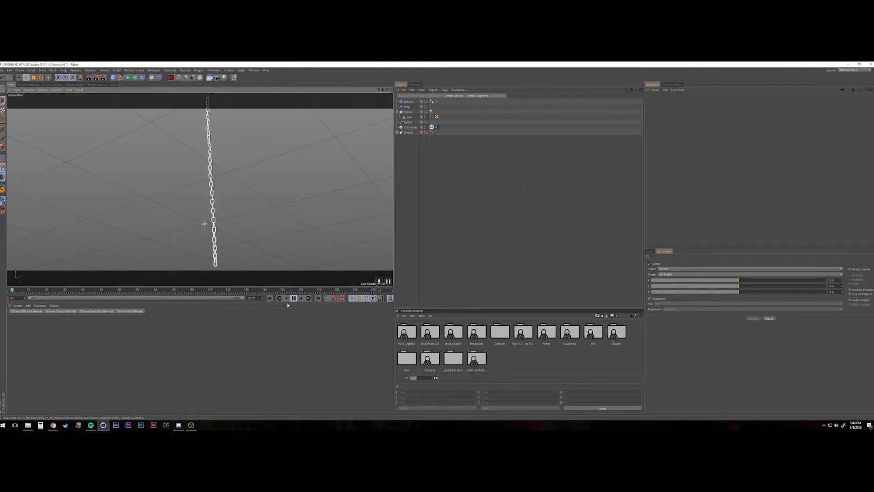
pyautogui.click(295, 298)
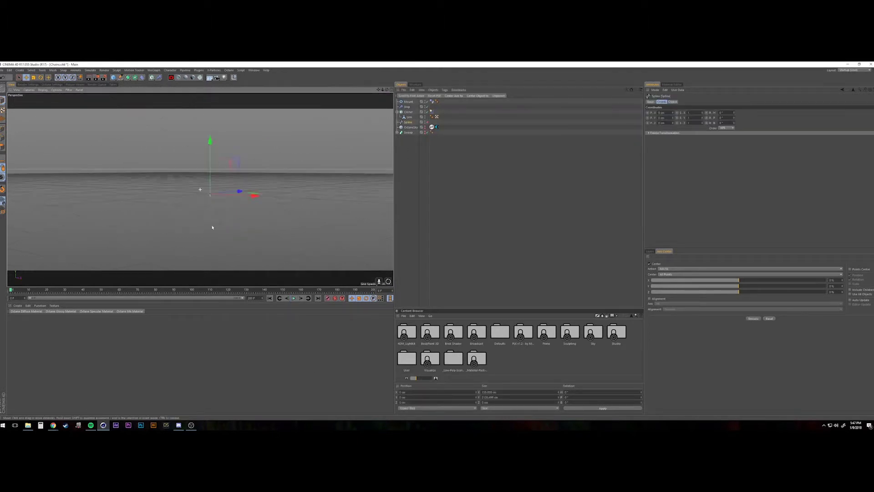
# Step: Draw a new straight spline in the front view and assign it as the cloner's object
pyautogui.middleClick(296, 254)
pyautogui.click(282, 255)
pyautogui.click(282, 266)
pyautogui.middleClick(175, 157)
pyautogui.scroll(5, 225, 209)
pyautogui.click(408, 117)
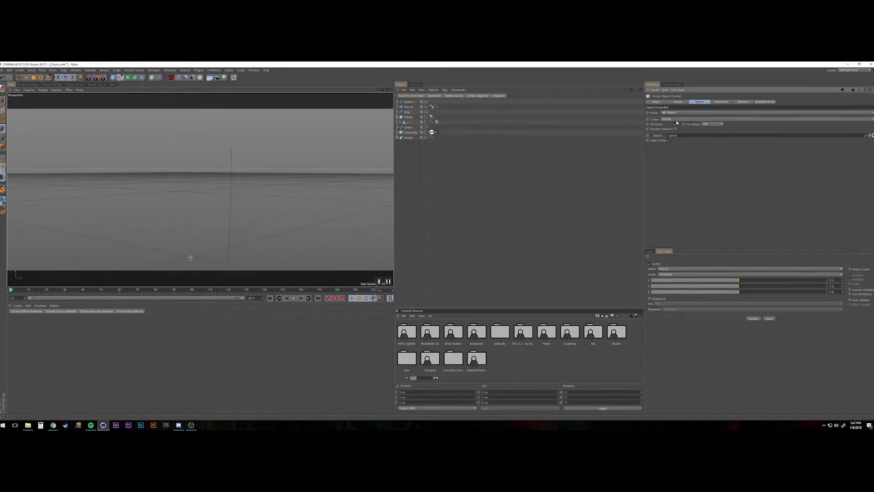
pyautogui.moveTo(409, 102); pyautogui.dragTo(728, 135)
# Step: Play the simulation from the first frame with the chain on the new spline
pyautogui.click(270, 299)
pyautogui.scroll(-5, 167, 166)
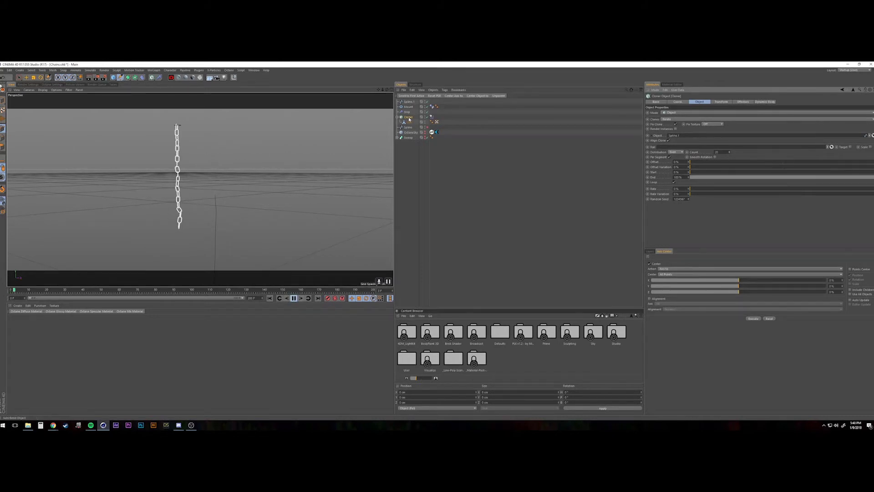
pyautogui.click(697, 164)
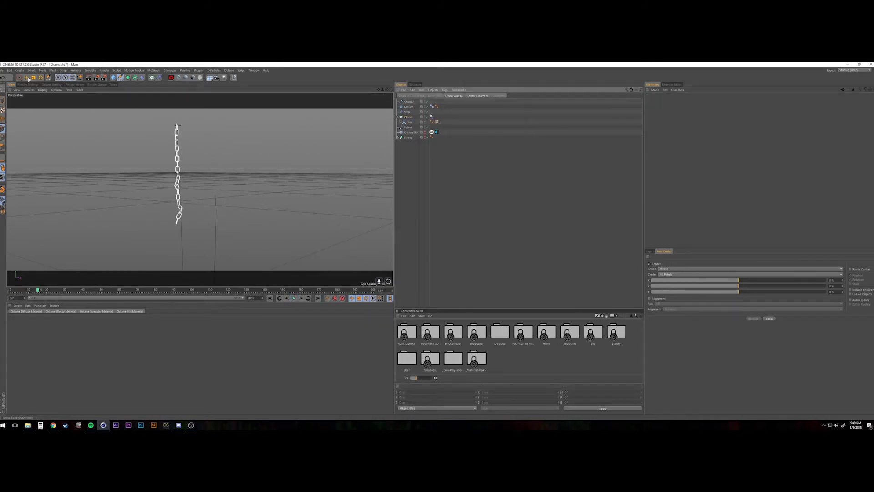
# Step: Undo the recent spline changes
pyautogui.click(27, 78)
pyautogui.hotkey('ctrl', 'z')
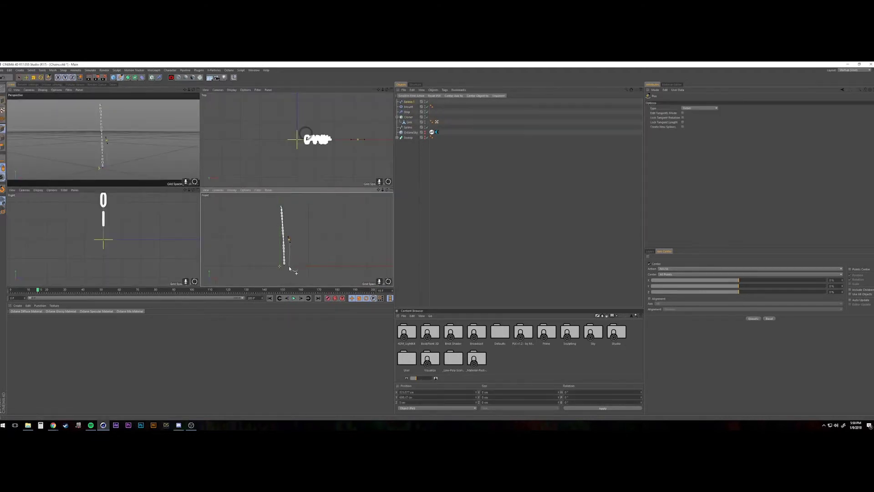
pyautogui.hotkey('ctrl', 'z')
pyautogui.hotkey('ctrl', 'z')
pyautogui.hotkey('ctrl', 'z')
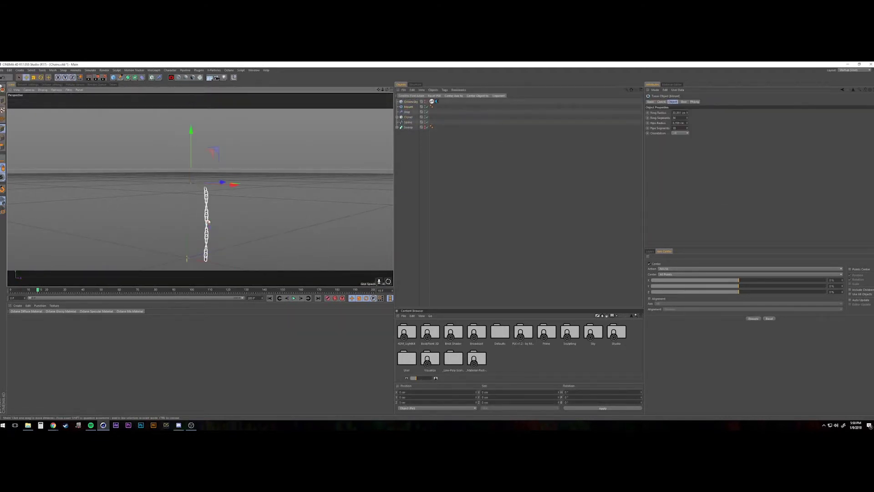
pyautogui.hotkey('ctrl', 'z')
pyautogui.hotkey('ctrl', 'z')
pyautogui.hotkey('ctrl', 'z')
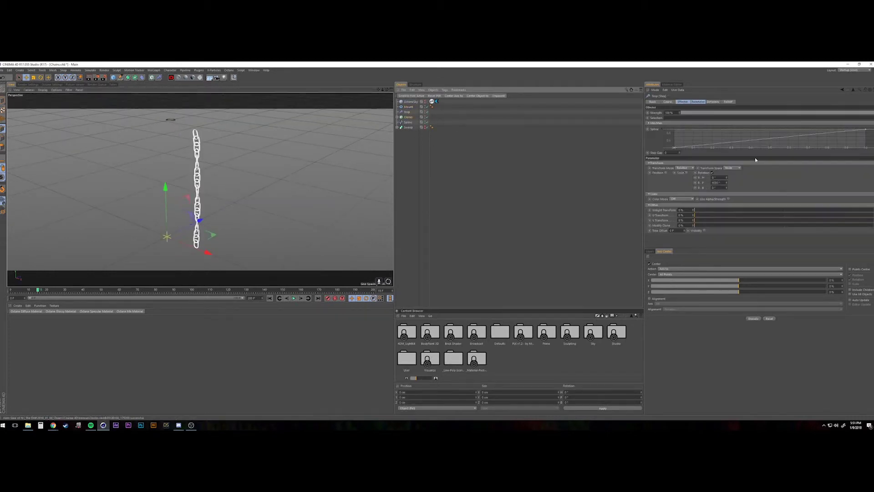
# Step: Adjust the Step effector's rotation so the links of the shorter chain interlock
pyautogui.press('Return')
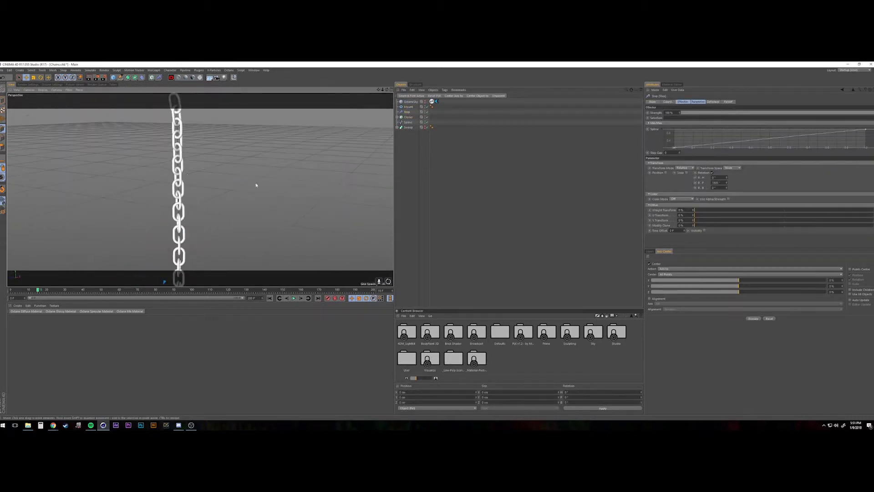
pyautogui.press('Right')
pyautogui.hotkey('alt', 'Tab')
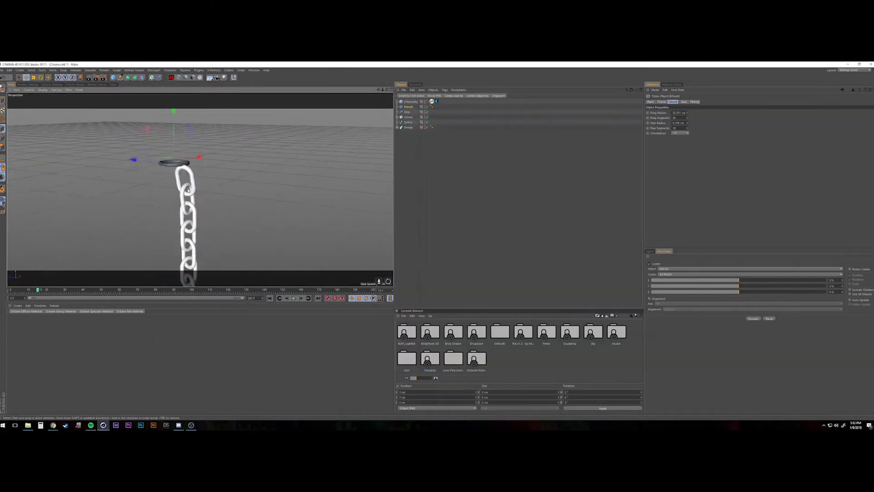
# Step: Place the Mount ring through the uppermost link and give it a dynamics body tag with the Static Mesh shape
pyautogui.scroll(5, 189, 205)
pyautogui.rightClick(408, 106)
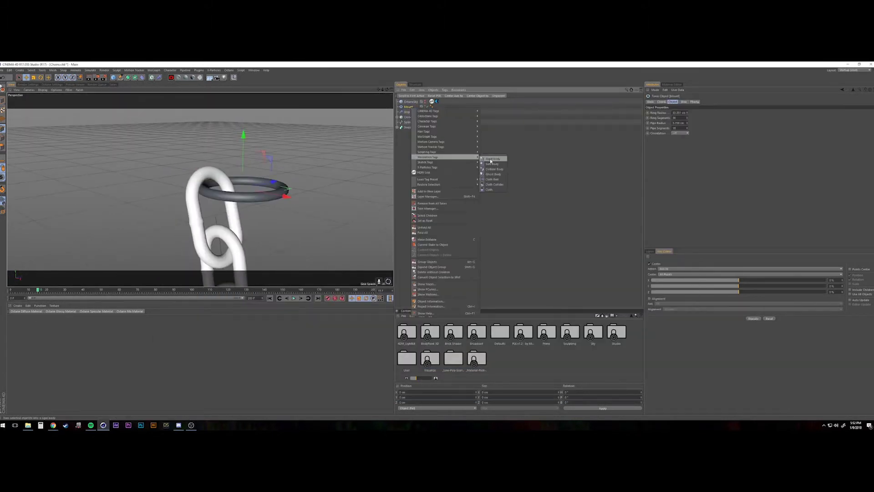
pyautogui.click(489, 162)
pyautogui.click(294, 298)
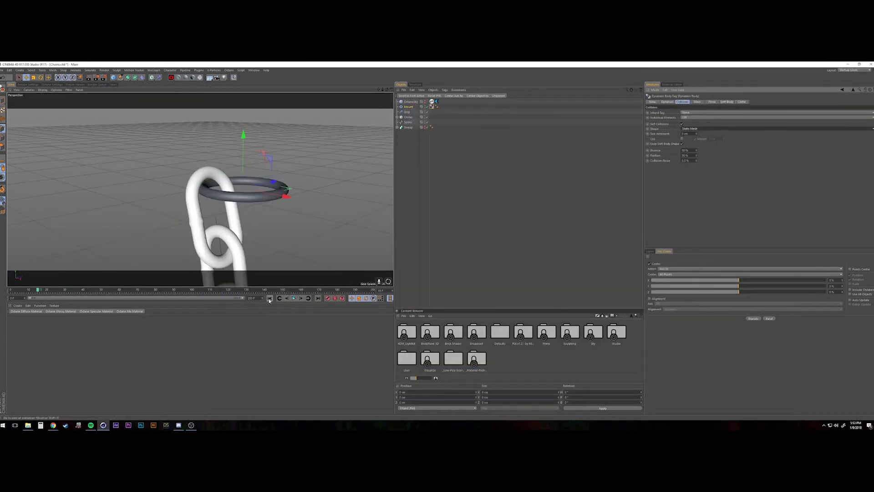
# Step: Set the individual elements and collision shape options of the cloner's dynamics tag and run the simulation
pyautogui.click(695, 117)
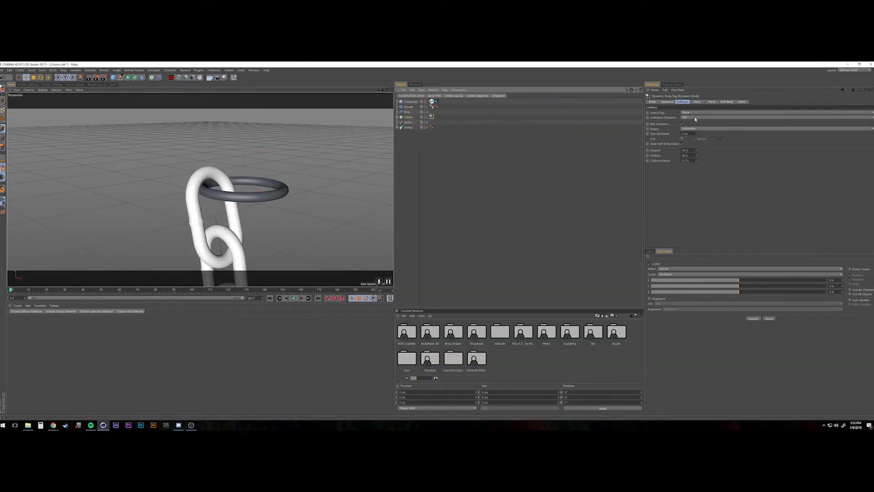
pyautogui.click(697, 129)
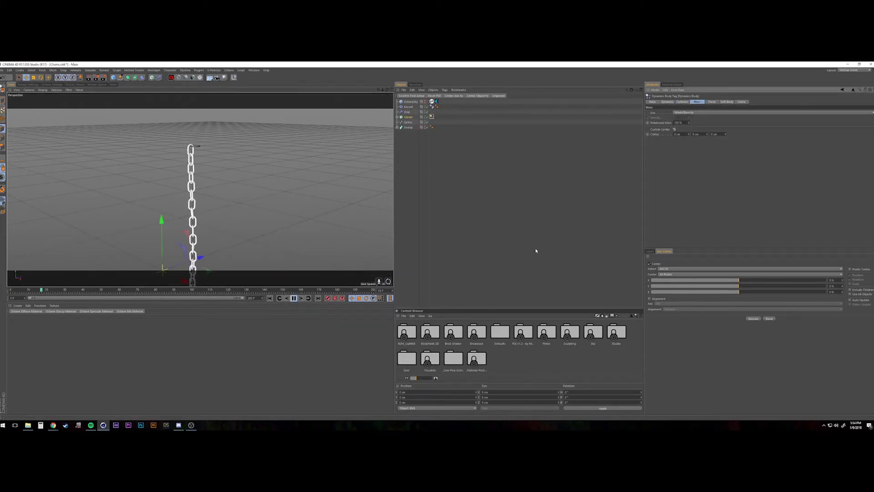
pyautogui.click(294, 298)
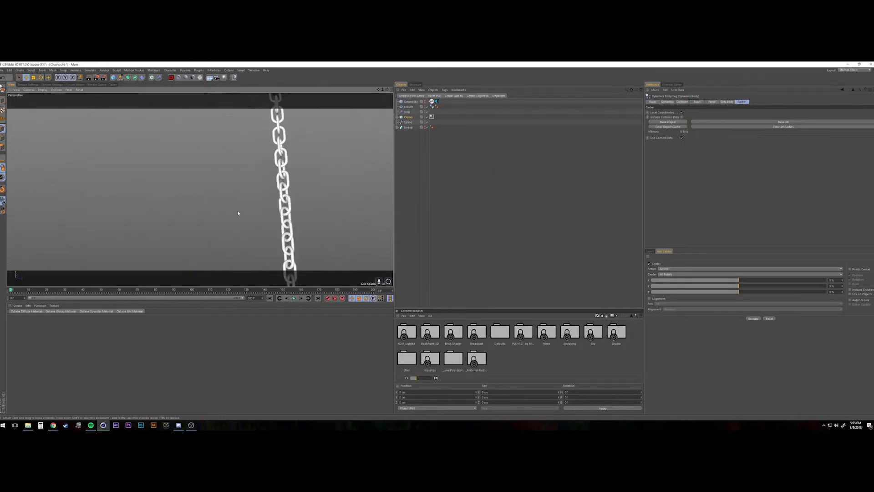
# Step: Group the renamed chain objects as Chain 1, duplicate the group as Chain 2 beside it and play the simulation
pyautogui.click(293, 298)
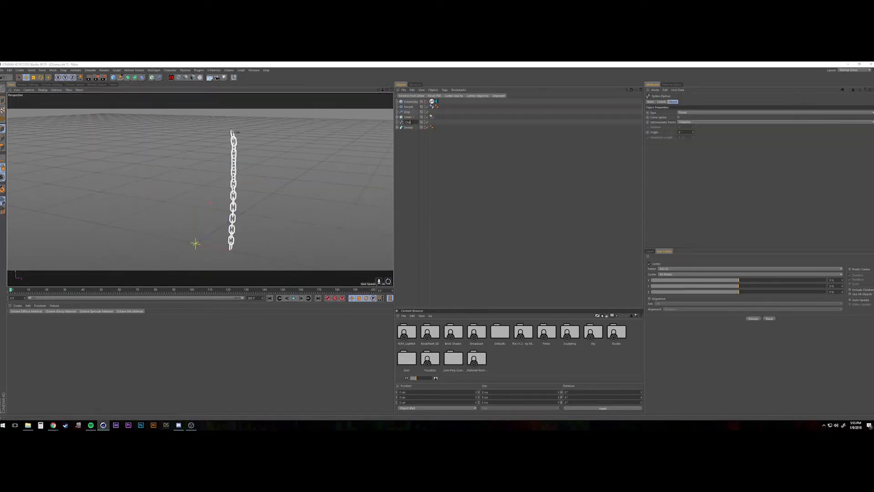
pyautogui.click(407, 129)
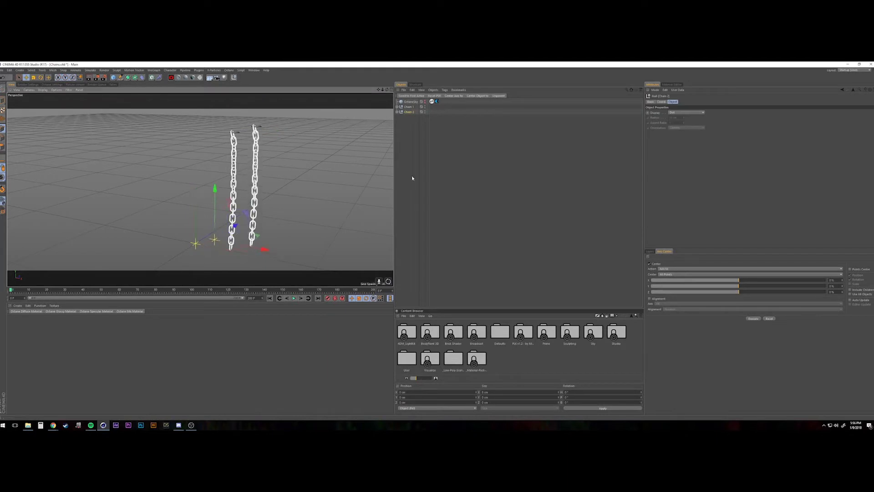
pyautogui.click(293, 298)
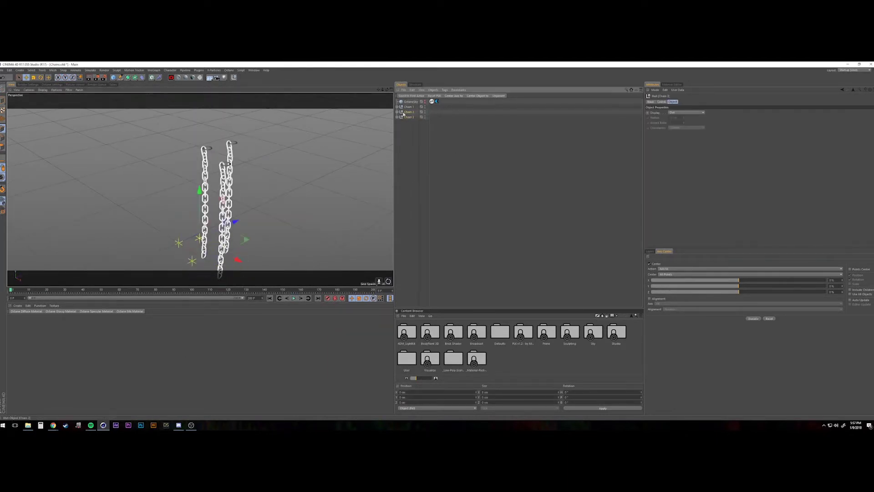
# Step: Review the soft body and collision settings of Chain 2's dynamics body tag and test the simulation of the three chains
pyautogui.click(397, 111)
pyautogui.click(431, 127)
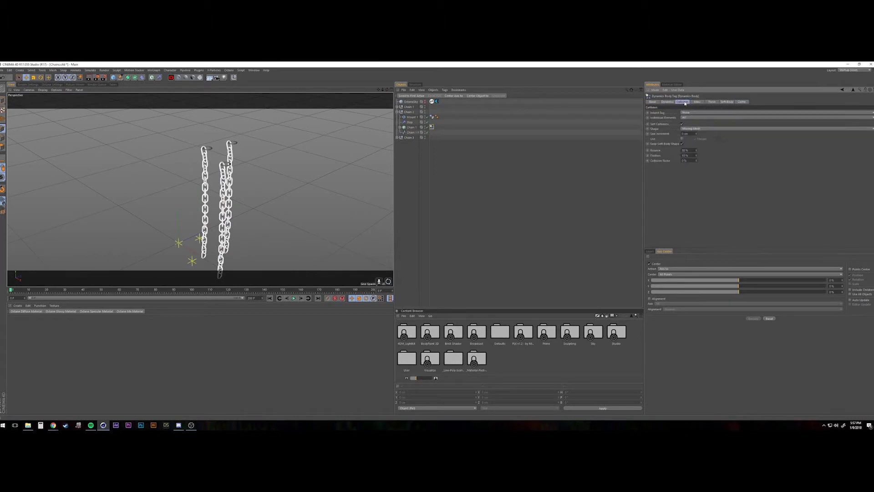
pyautogui.click(726, 102)
pyautogui.click(683, 102)
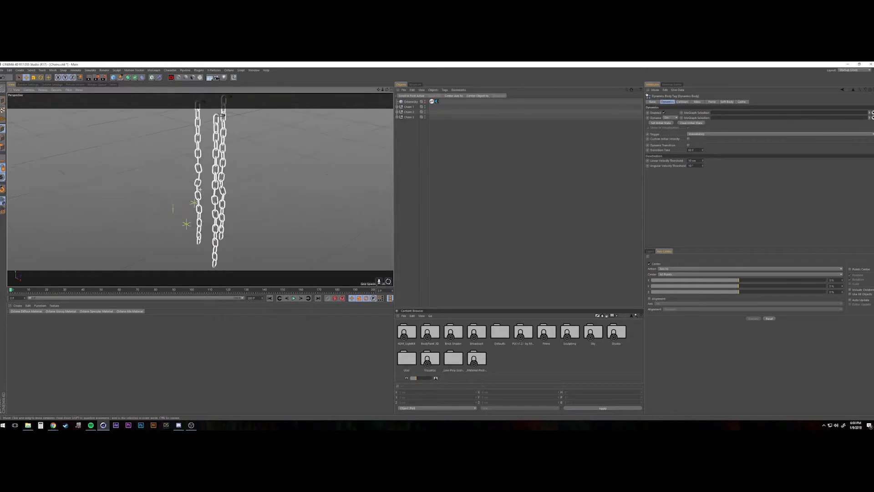
pyautogui.click(294, 298)
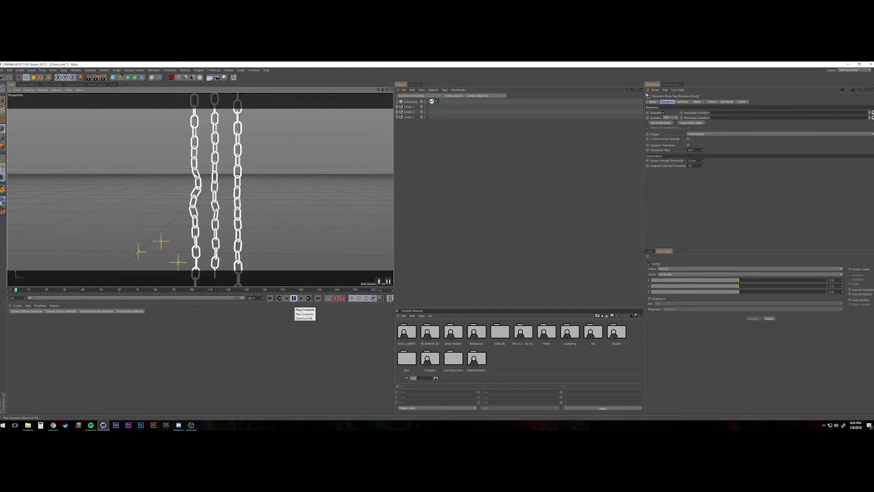
pyautogui.click(294, 298)
# Step: Try to disturb the hanging chains with an Attractor particle force, then undo it and rewind the animation
pyautogui.click(154, 70)
pyautogui.moveTo(101, 90)
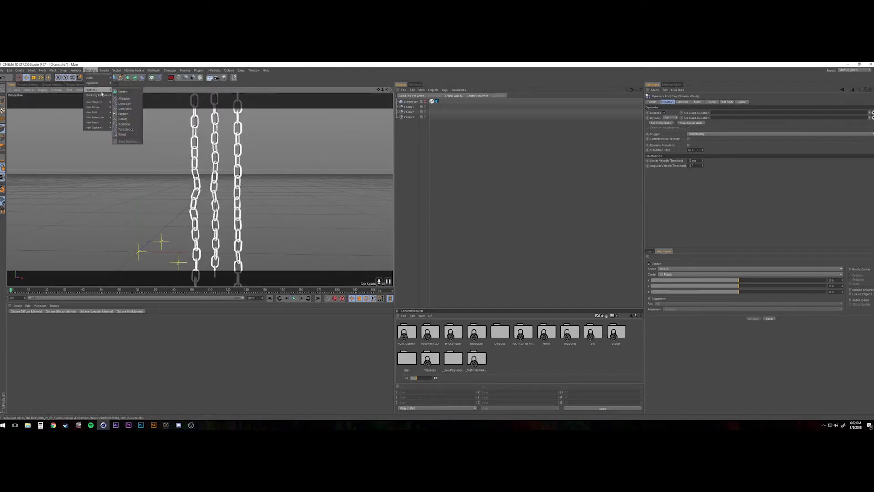
pyautogui.click(124, 99)
pyautogui.click(294, 299)
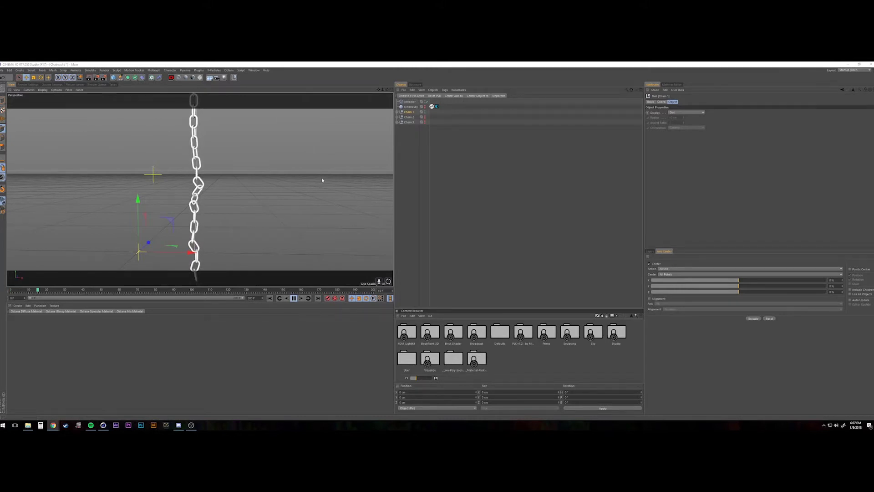
pyautogui.hotkey('ctrl', 'z')
pyautogui.click(270, 298)
# Step: Open the Octane Live Viewer to render a close-up of the chain links
pyautogui.scroll(5, 210, 177)
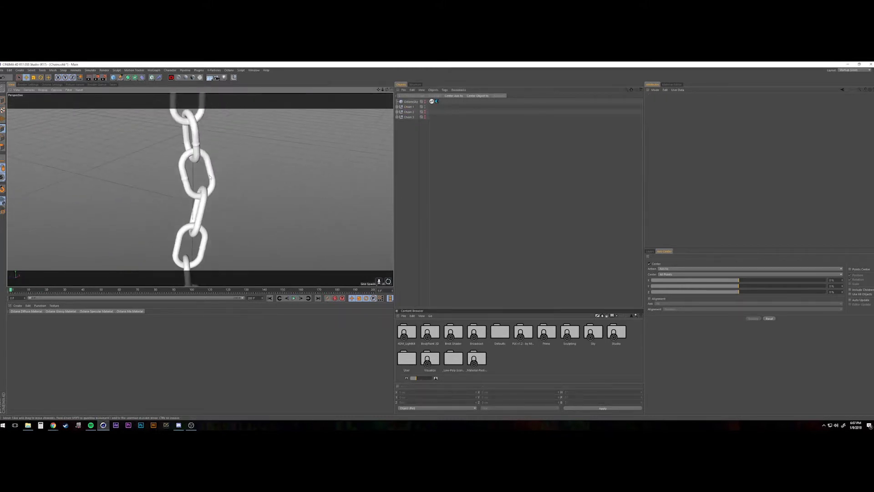
pyautogui.scroll(5, 210, 176)
pyautogui.click(411, 101)
pyautogui.click(229, 70)
pyautogui.click(234, 76)
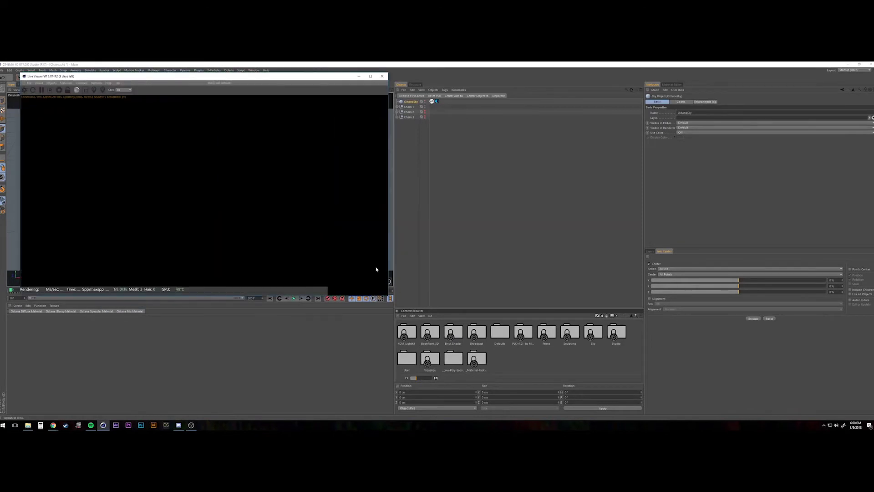
# Step: Open the HDRI Link browser from the Octane sky's tag and choose an environment to light the chain
pyautogui.click(438, 101)
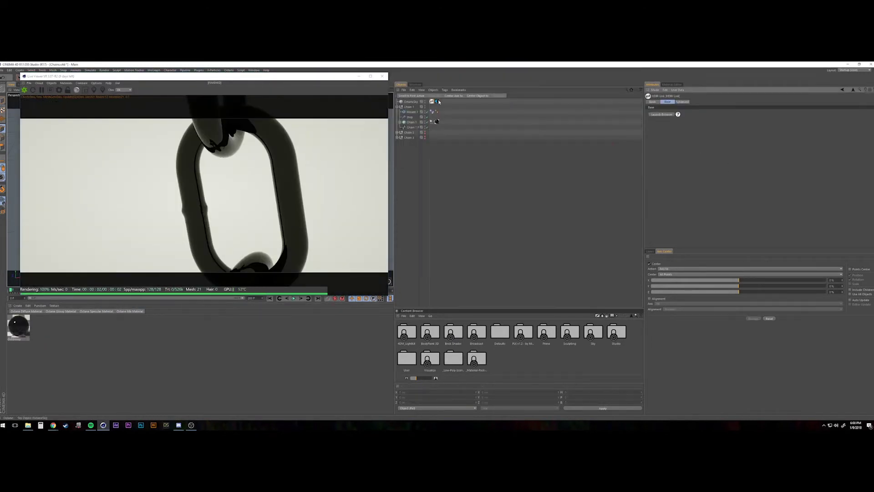
pyautogui.click(661, 115)
pyautogui.click(555, 194)
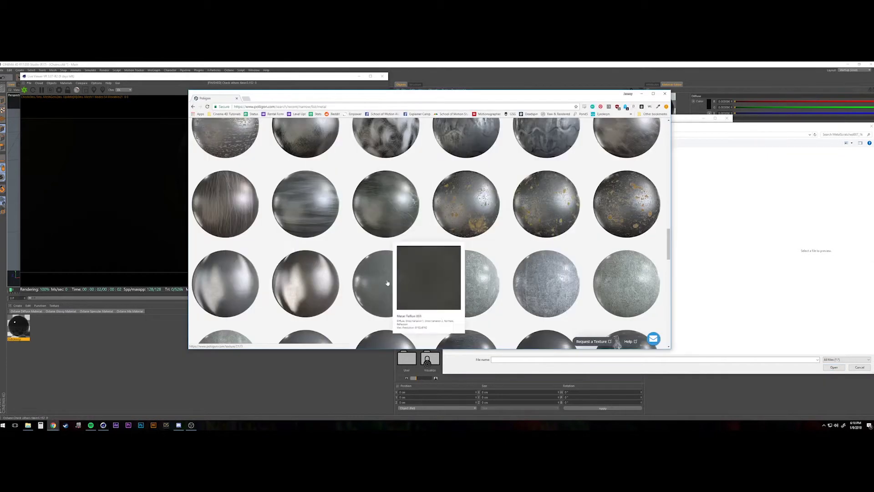
# Step: Browse the metal textures on Poliigon and load the MetalScratched007_REFL_1K image into the chain material
pyautogui.click(424, 246)
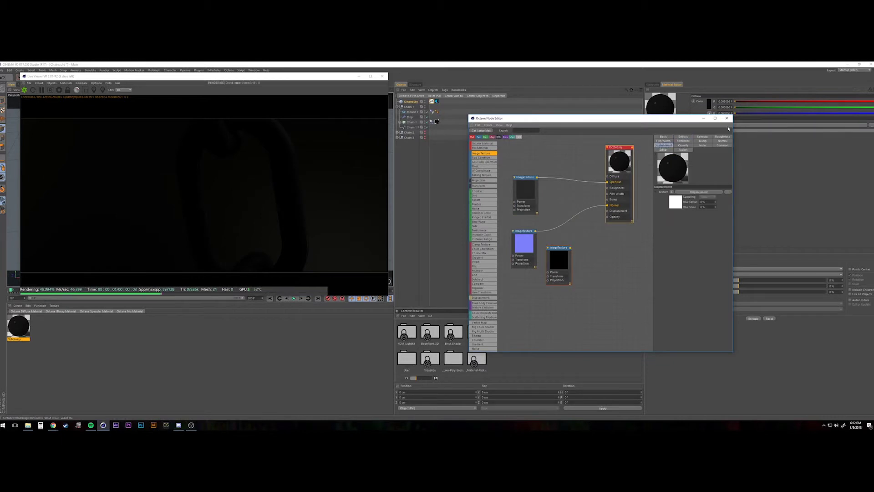
pyautogui.click(653, 185)
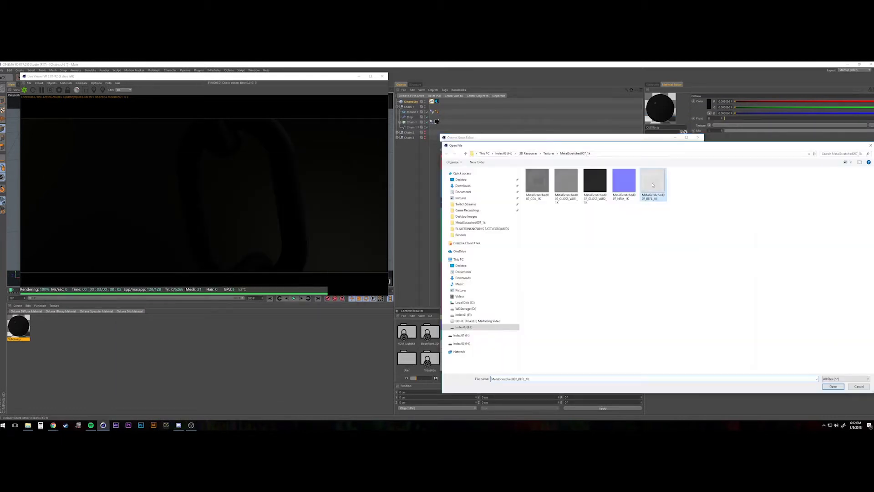
pyautogui.doubleClick(653, 184)
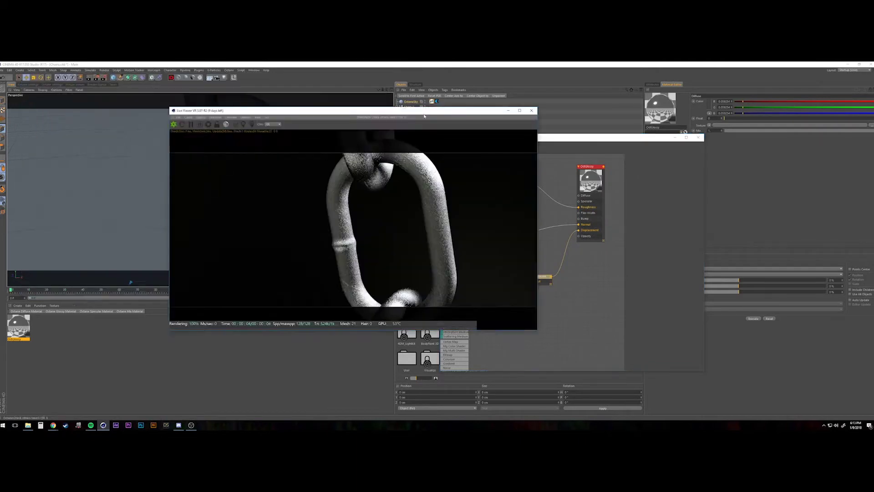
# Step: Connect the image textures to the glossy material's Diffuse, Roughness and Bump inputs and save the project
pyautogui.click(488, 301)
pyautogui.click(491, 246)
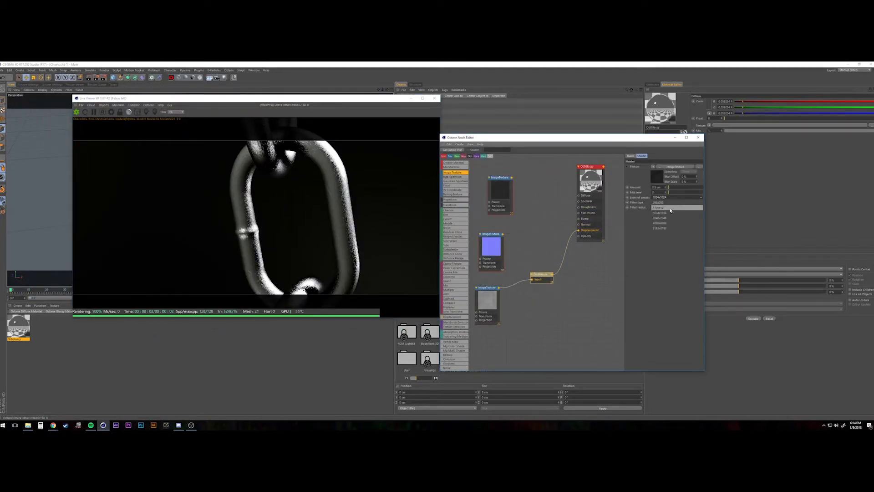
pyautogui.moveTo(491, 246); pyautogui.dragTo(579, 218)
pyautogui.moveTo(487, 179); pyautogui.dragTo(505, 182)
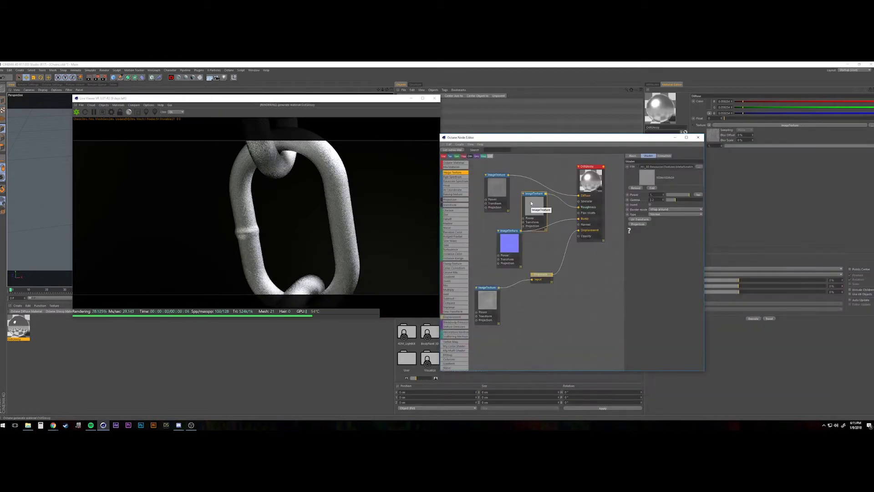
pyautogui.click(584, 231)
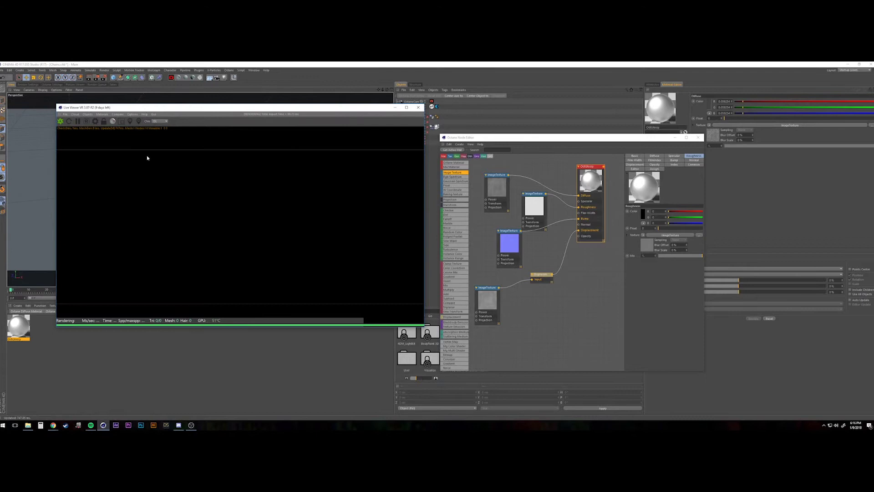
pyautogui.hotkey('ctrl', 's')
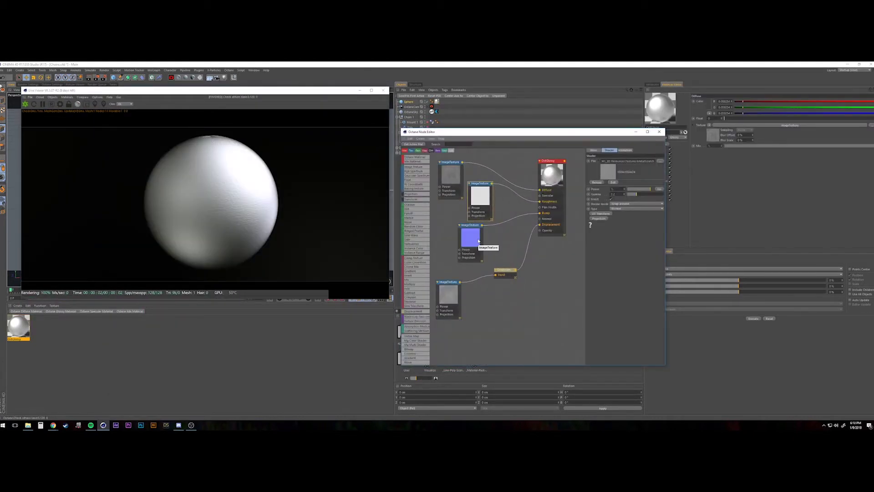
# Step: Rearrange the material's nodes and toggle Invert on the roughness image texture
pyautogui.click(552, 161)
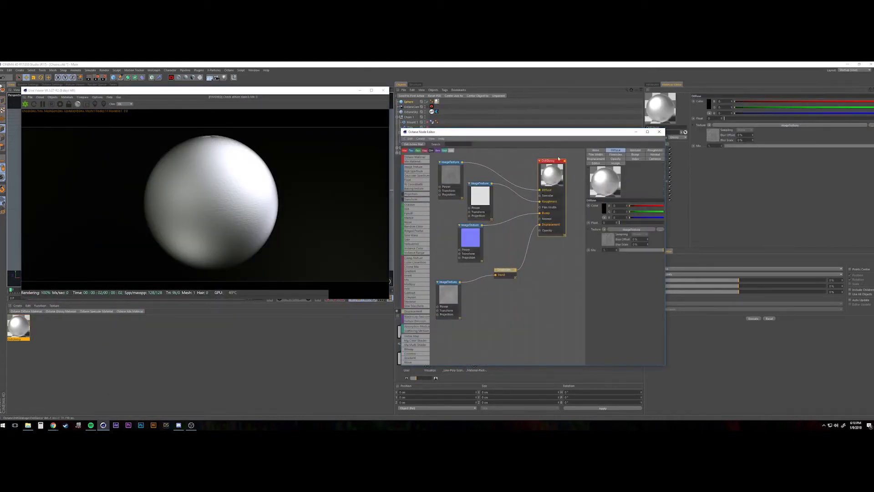
pyautogui.moveTo(552, 161); pyautogui.dragTo(560, 157)
pyautogui.click(451, 175)
pyautogui.moveTo(481, 184); pyautogui.dragTo(488, 183)
pyautogui.click(611, 199)
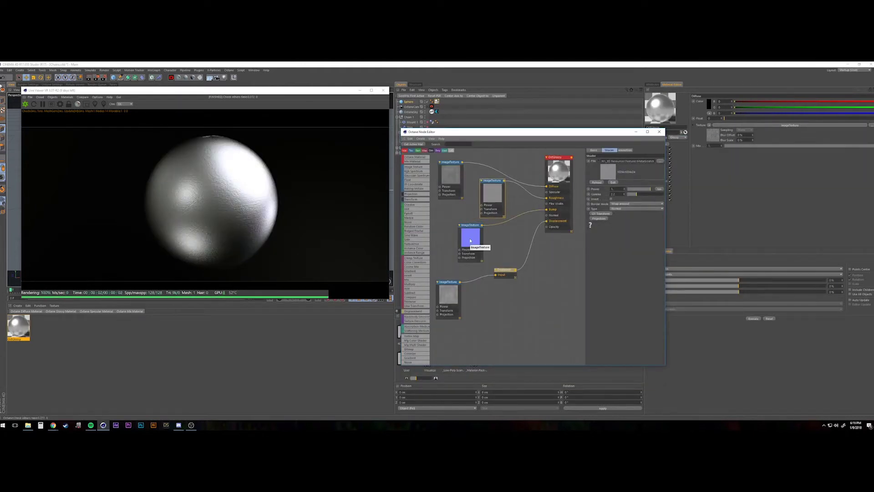
# Step: Add an image texture for the material's Specular input, load its image and space out the texture nodes
pyautogui.click(615, 176)
pyautogui.moveTo(413, 166); pyautogui.dragTo(547, 192)
pyautogui.click(794, 381)
pyautogui.moveTo(470, 225); pyautogui.dragTo(454, 211)
pyautogui.moveTo(504, 188); pyautogui.dragTo(503, 218)
pyautogui.moveTo(560, 256); pyautogui.dragTo(481, 170)
pyautogui.click(511, 271)
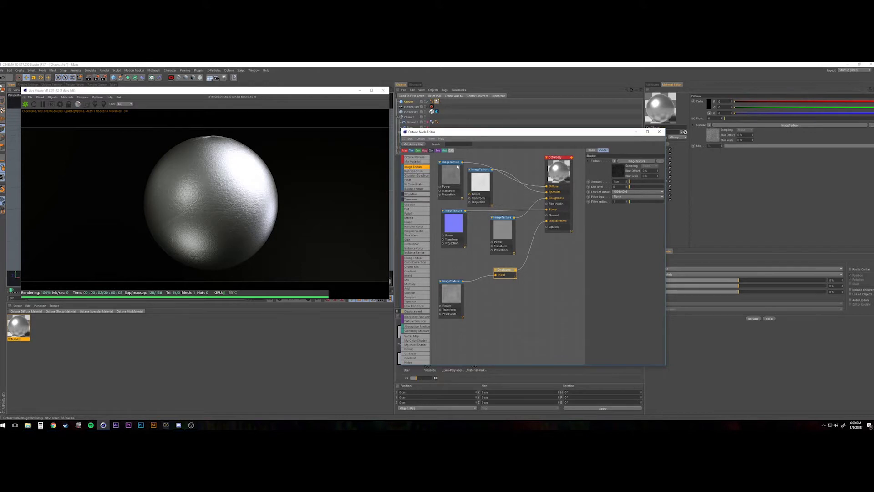
# Step: Tidy the diffuse and specular texture nodes and raise the glossy material's Index
pyautogui.moveTo(458, 167); pyautogui.dragTo(465, 159)
pyautogui.moveTo(481, 170); pyautogui.dragTo(482, 173)
pyautogui.click(559, 169)
pyautogui.click(635, 159)
pyautogui.moveTo(619, 206); pyautogui.dragTo(650, 205)
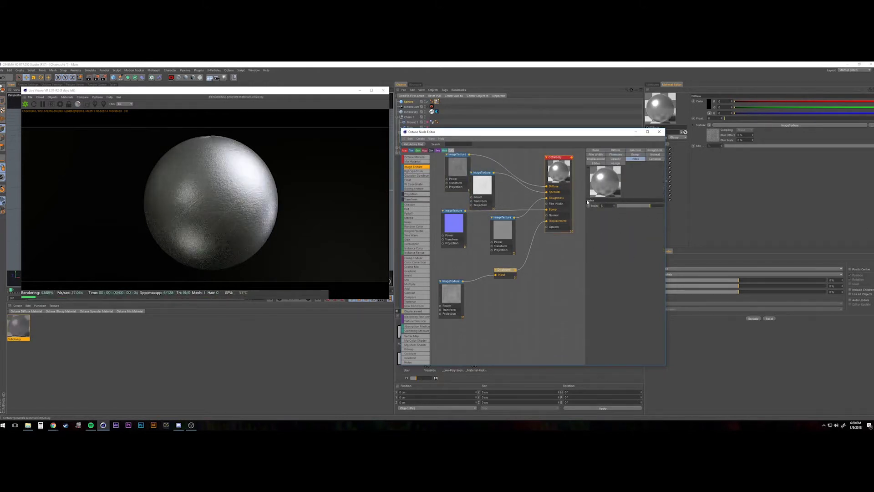
# Step: Add a UV transform to the image textures and scale them with the aspect ratio locked
pyautogui.click(451, 294)
pyautogui.click(591, 214)
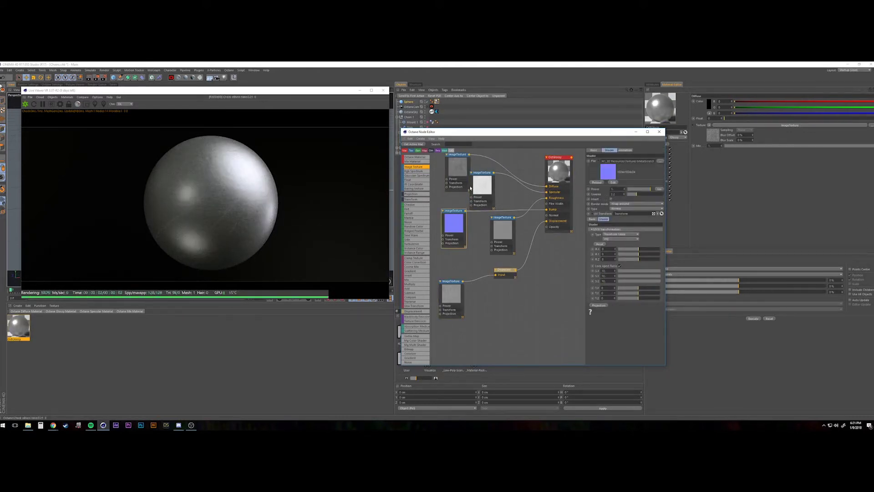
pyautogui.click(503, 230)
pyautogui.click(483, 185)
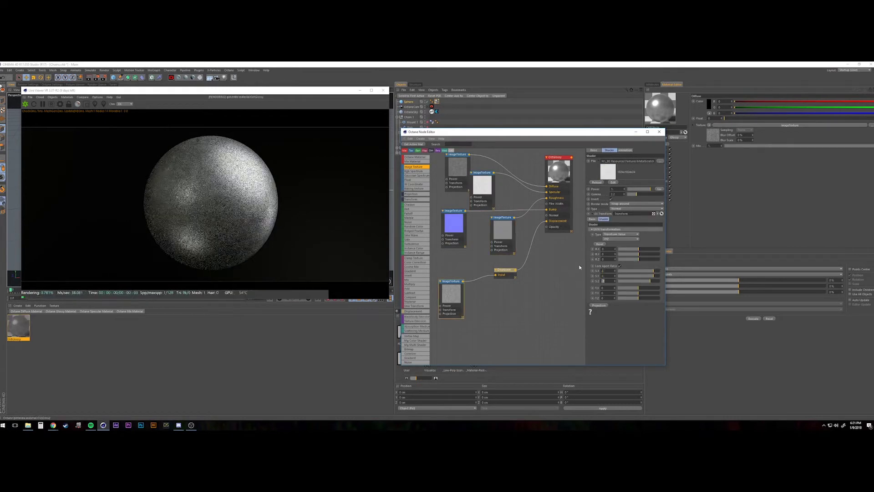
pyautogui.click(457, 166)
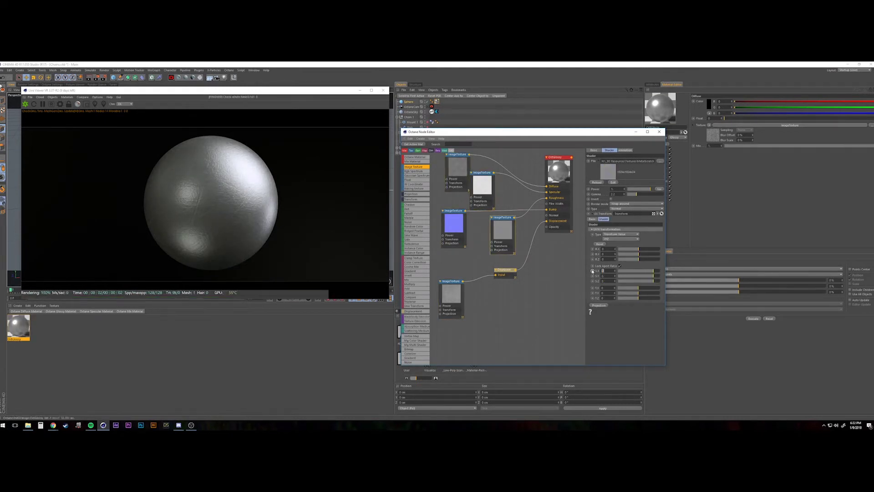
pyautogui.click(451, 295)
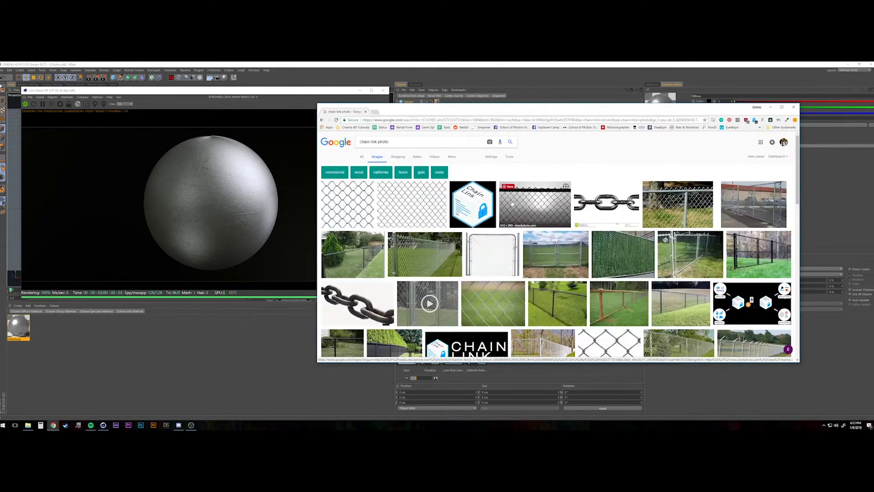
# Step: Browse chain link photo references in Google Images and compare them with the rendered chain
pyautogui.click(501, 215)
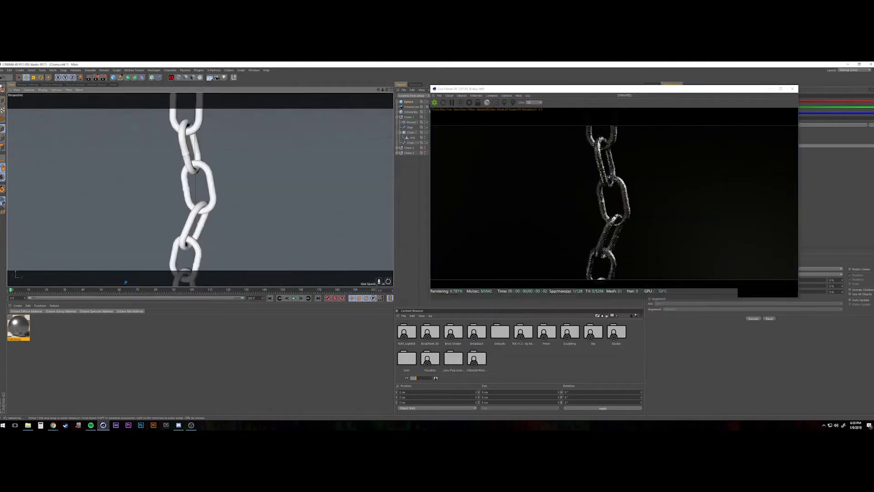
pyautogui.scroll(5, 93, 146)
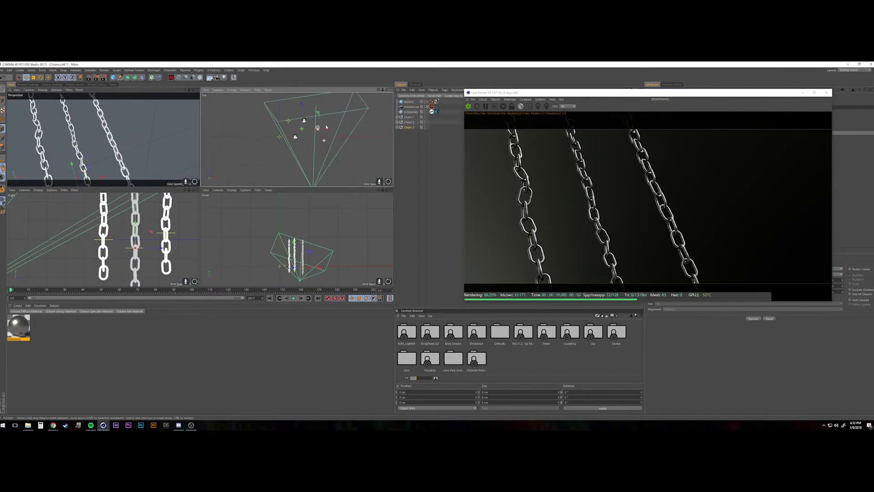
# Step: Move Chain 3 sideways away from the other chains in the top view and pick the camera focus on the leftmost chain
pyautogui.moveTo(314, 132); pyautogui.dragTo(346, 133)
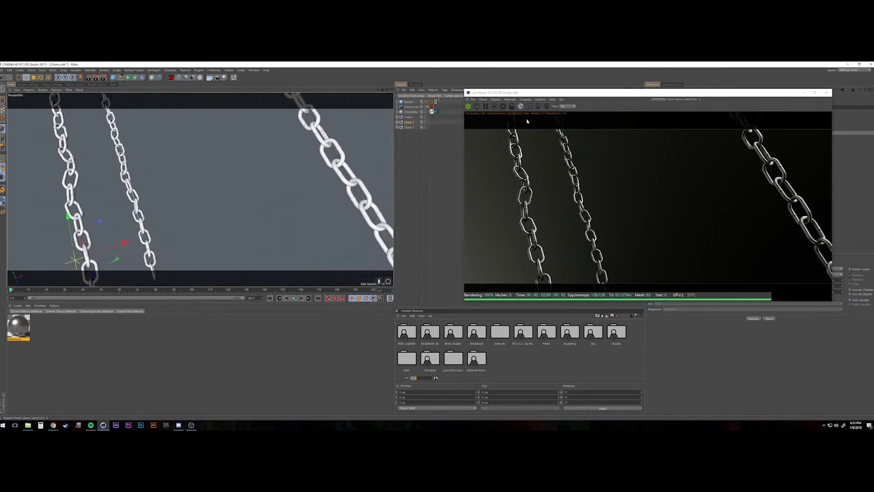
pyautogui.moveTo(524, 92); pyautogui.dragTo(76, 86)
pyautogui.click(77, 170)
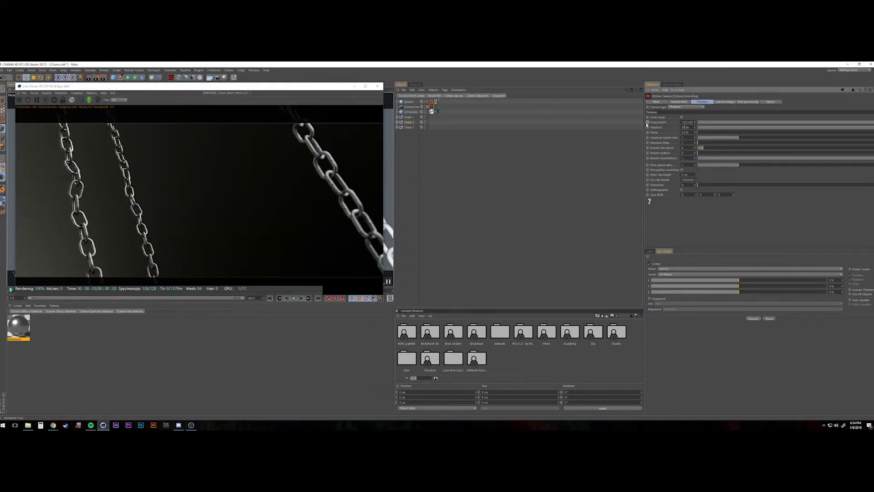
# Step: Reposition the rear chains in the top view to spread them in depth and refocus the camera in the Live Viewer
pyautogui.moveTo(228, 86); pyautogui.dragTo(637, 112)
pyautogui.middleClick(301, 182)
pyautogui.moveTo(524, 111); pyautogui.dragTo(582, 119)
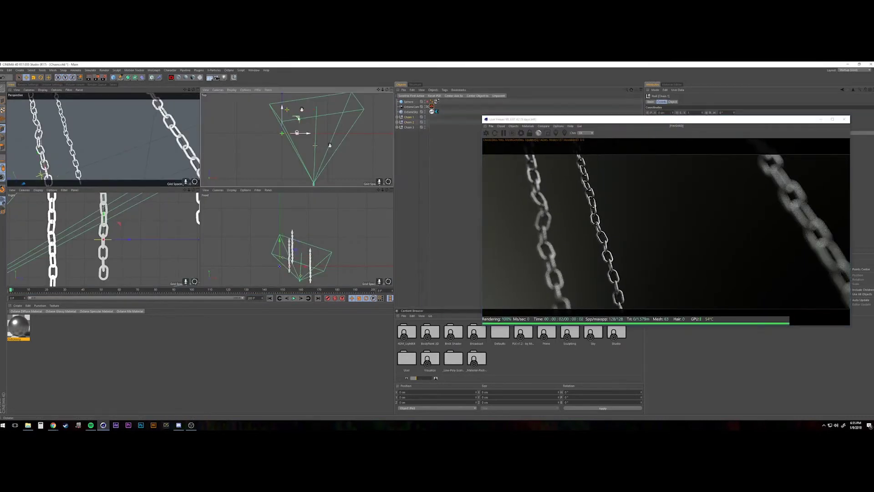
pyautogui.moveTo(298, 117)
pyautogui.mouseDown()
pyautogui.moveTo(305, 97)
pyautogui.moveTo(307, 114)
pyautogui.mouseUp()
pyautogui.click(579, 174)
pyautogui.moveTo(644, 119); pyautogui.dragTo(621, 122)
pyautogui.moveTo(304, 111); pyautogui.dragTo(359, 174)
# Step: Duplicate Chain 3, name the copy Chain 4 and move it to the far side of the camera view in the top view
pyautogui.click(409, 128)
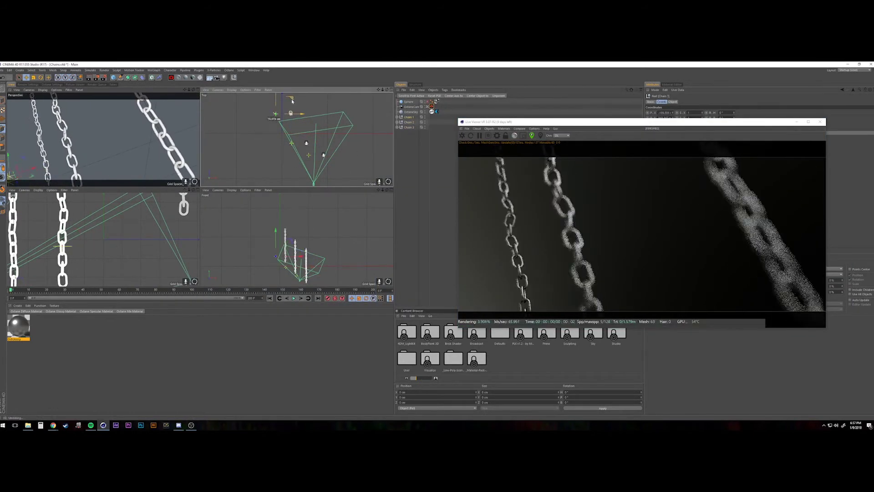
pyautogui.keyDown('ctrl'); pyautogui.moveTo(409, 127); pyautogui.dragTo(411, 132); pyautogui.keyUp('ctrl')
pyautogui.doubleClick(411, 132)
pyautogui.write('Chain 4')
pyautogui.press('Return')
pyautogui.moveTo(323, 141)
pyautogui.mouseDown()
pyautogui.moveTo(339, 122)
pyautogui.moveTo(325, 113)
pyautogui.moveTo(332, 134)
pyautogui.mouseUp()
# Step: Pick the camera focus on the second chain from the left and name the newest chain copy Chain 5
pyautogui.click(798, 183)
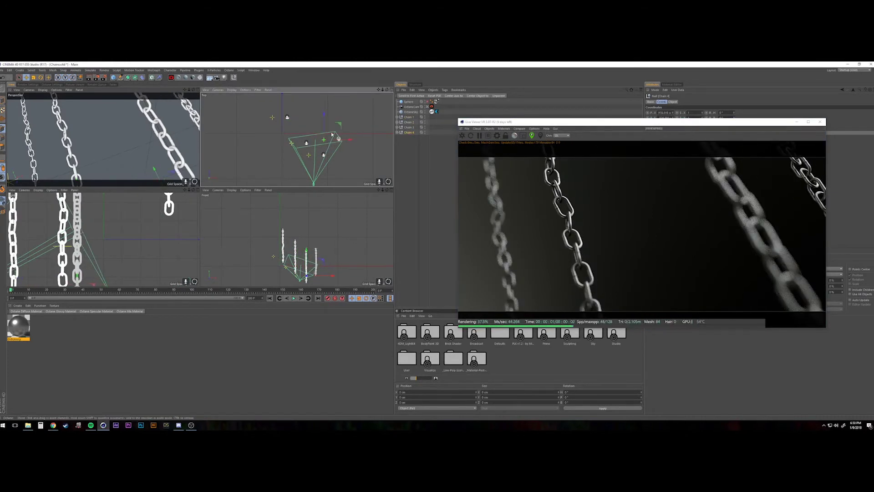
pyautogui.click(561, 228)
pyautogui.doubleClick(410, 137)
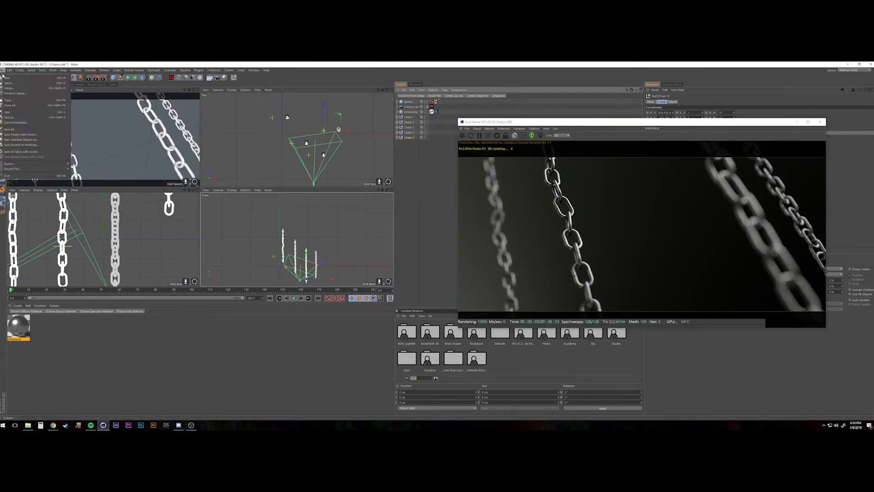
# Step: Name the newest chain copy Chain 5 and move it behind the leftmost chains in the top view
pyautogui.write('Chain 5')
pyautogui.press('Return')
pyautogui.moveTo(341, 118); pyautogui.dragTo(289, 105)
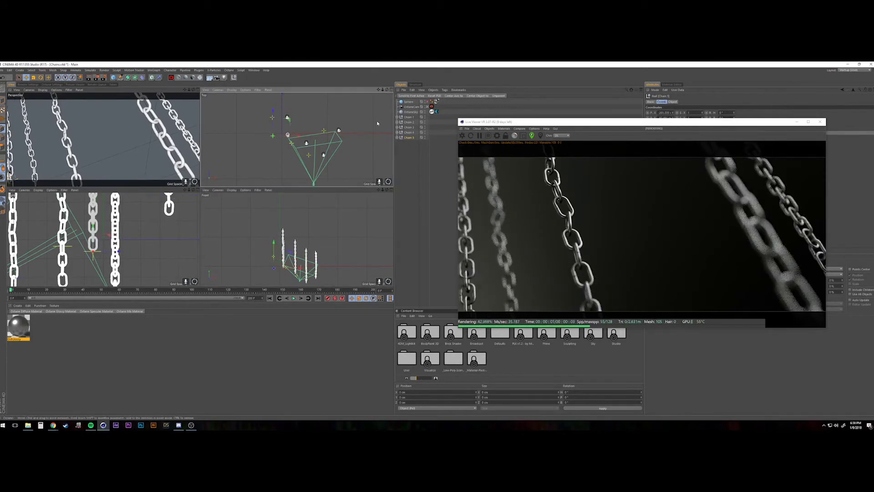
pyautogui.moveTo(276, 136); pyautogui.dragTo(293, 107)
# Step: Pick the camera focus on the third chain from the left and shift Chain 5 outward in the front view
pyautogui.click(409, 133)
pyautogui.click(565, 208)
pyautogui.click(409, 138)
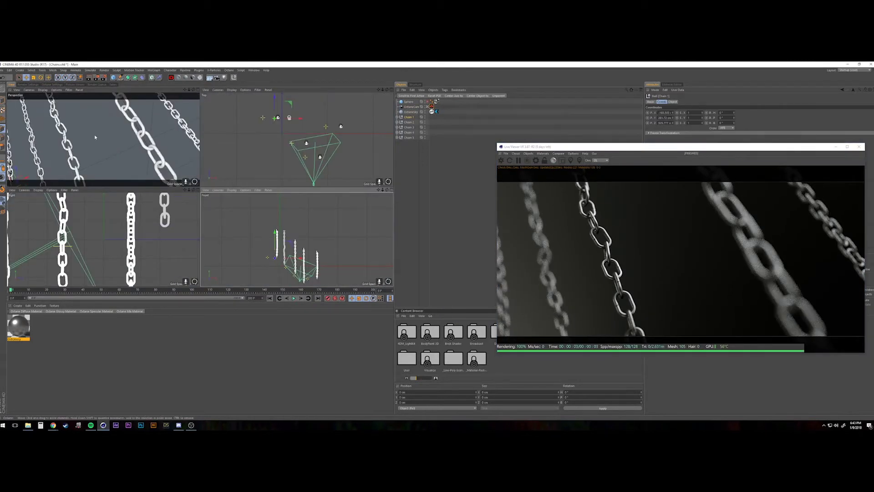
pyautogui.click(276, 242)
pyautogui.moveTo(276, 227); pyautogui.dragTo(270, 215)
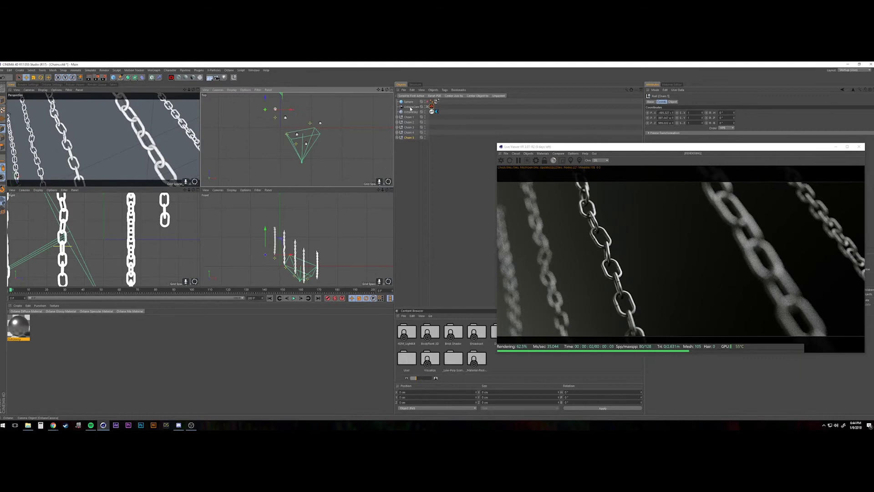
# Step: Try a slight change to the camera's bank rotation and fine-tune the outermost rear chain's position in the front view
pyautogui.click(410, 107)
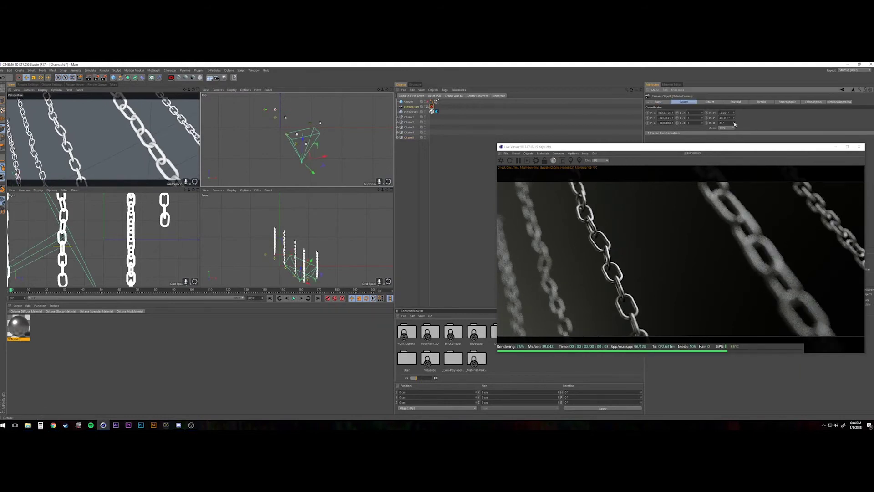
pyautogui.moveTo(734, 123); pyautogui.dragTo(735, 124)
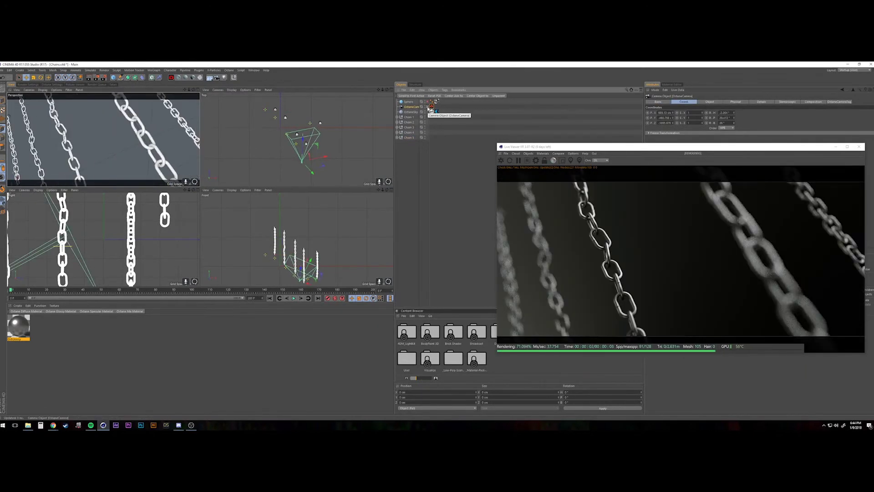
pyautogui.click(275, 239)
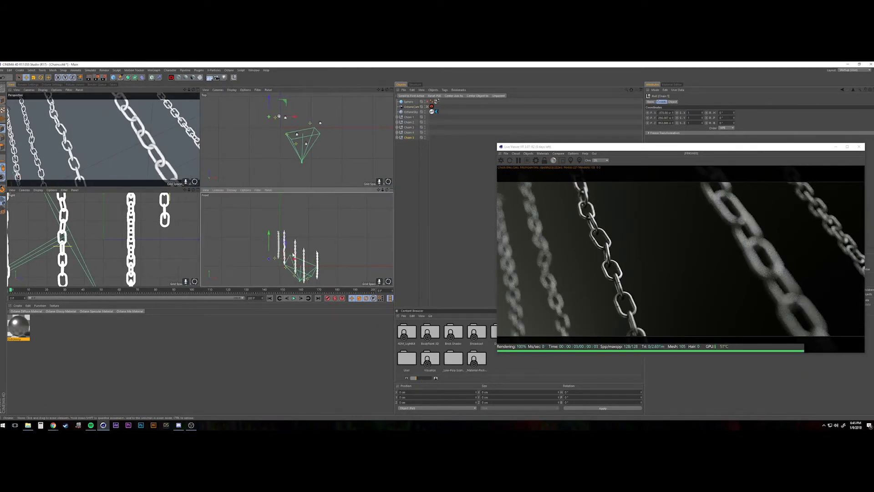
pyautogui.press('r')
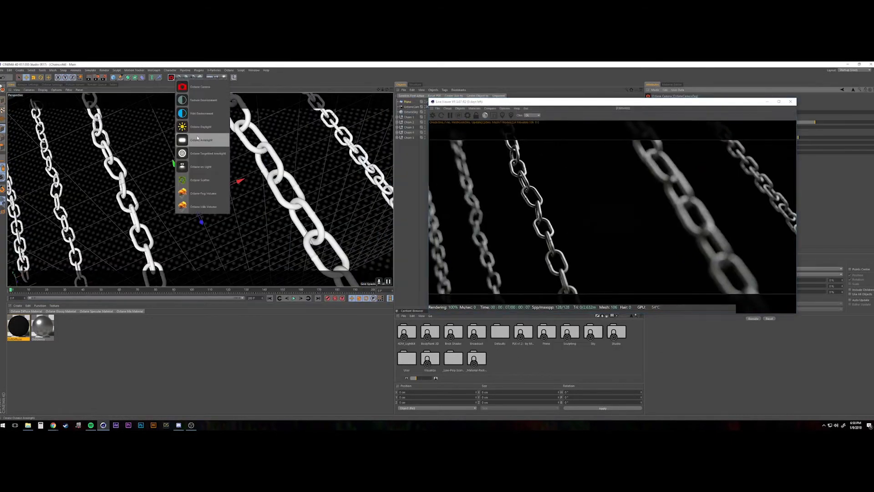
# Step: Add an Octane area light and position it in the top view so it lights the chains from outside the frame
pyautogui.click(200, 140)
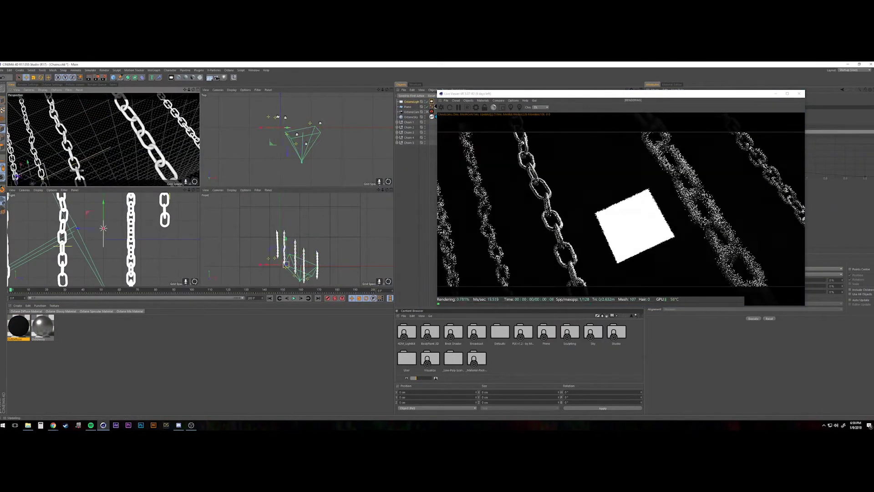
pyautogui.moveTo(272, 145); pyautogui.dragTo(253, 122)
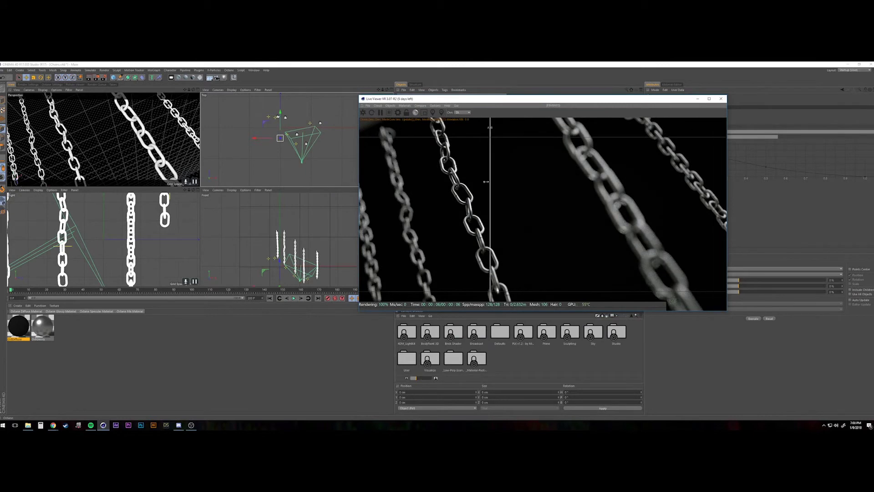
pyautogui.moveTo(486, 182); pyautogui.dragTo(501, 189)
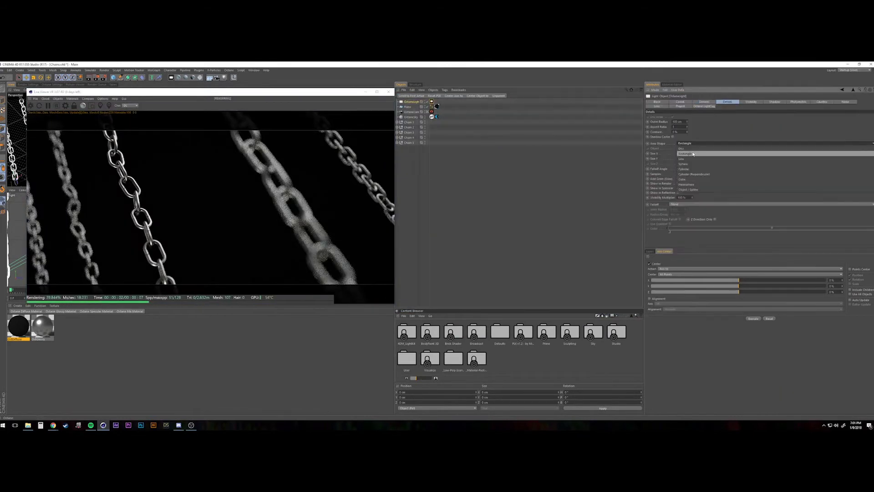
# Step: Adjust the temperature in the area light's Octane tag for a warm orange glow on the chains
pyautogui.click(432, 101)
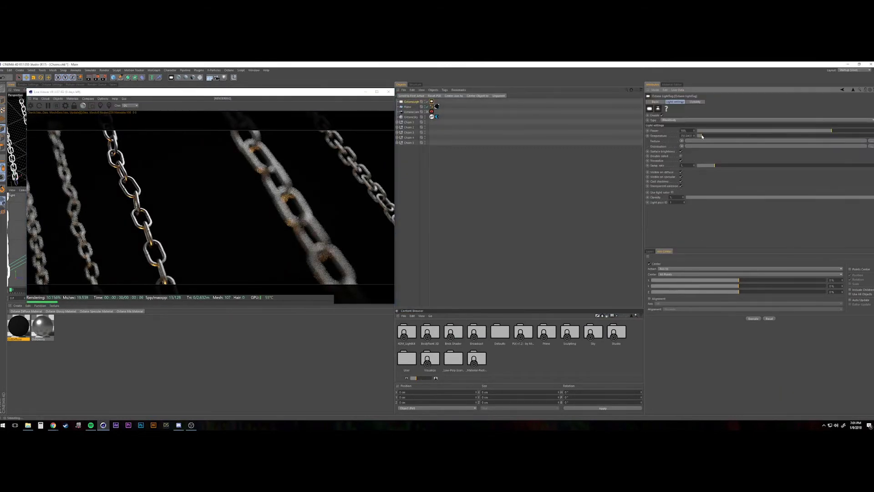
pyautogui.moveTo(758, 135); pyautogui.dragTo(772, 135)
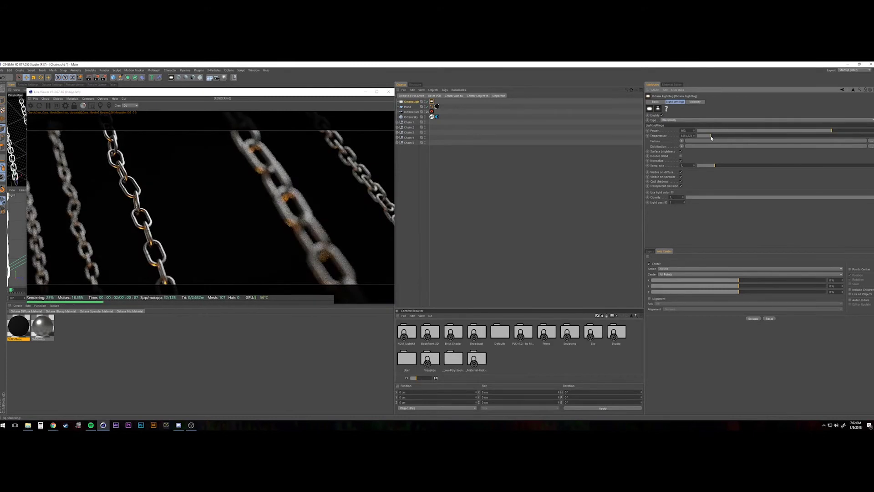
# Step: Open the environment's image texture and set its gamma to 2
pyautogui.click(432, 117)
pyautogui.click(674, 132)
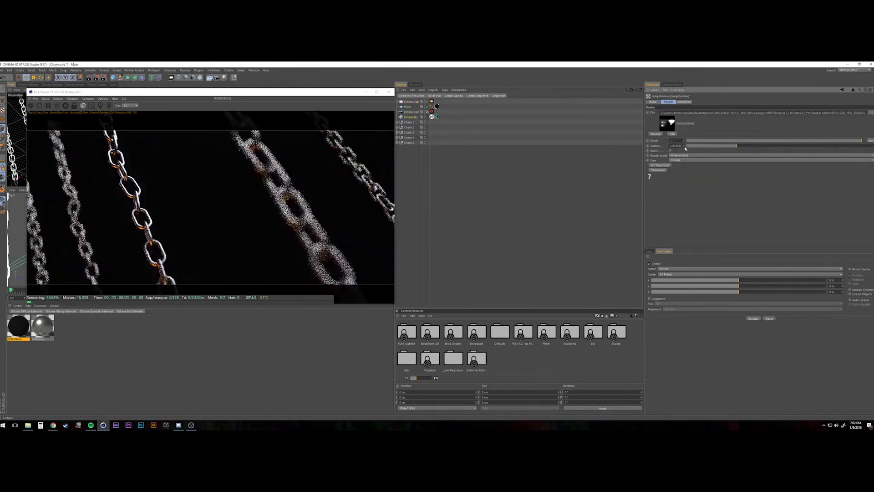
pyautogui.doubleClick(679, 145)
pyautogui.write('2')
pyautogui.press('Return')
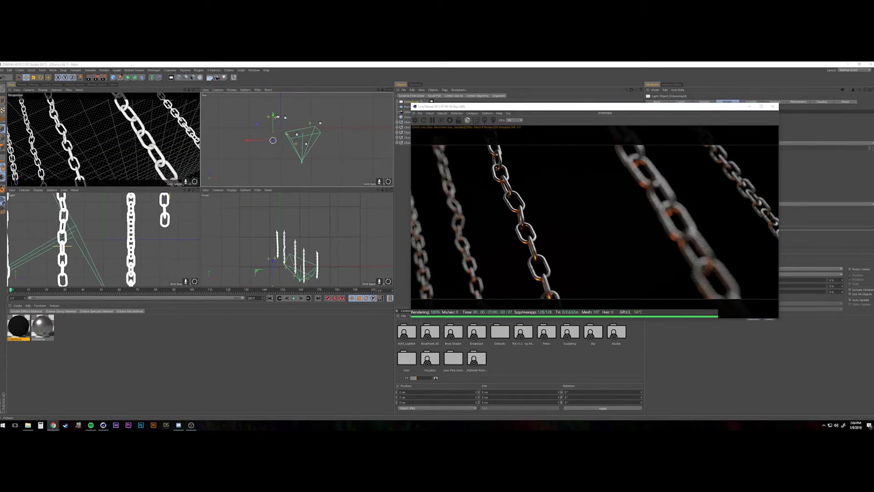
# Step: Try enlarging the Octane fog volume so that it surrounds the chains and check it in the Live Viewer
pyautogui.moveTo(601, 106); pyautogui.dragTo(229, 89)
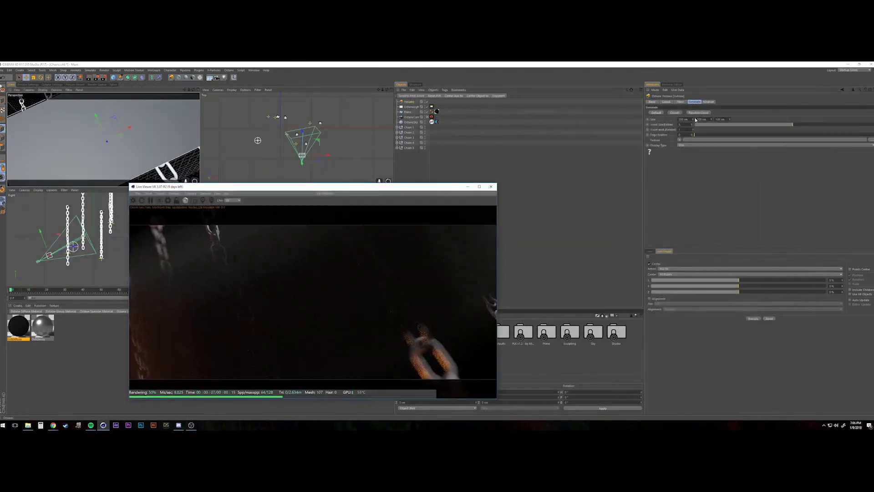
pyautogui.moveTo(696, 120); pyautogui.dragTo(643, 118)
pyautogui.moveTo(326, 187); pyautogui.dragTo(337, 138)
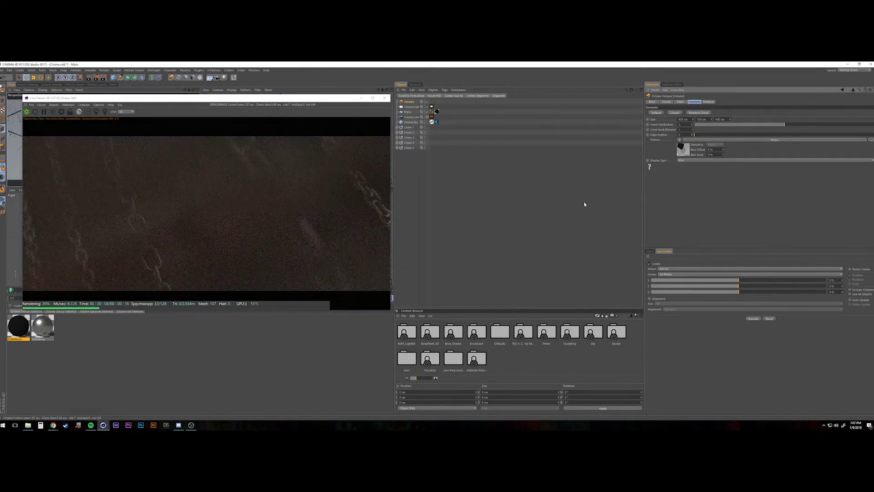
pyautogui.moveTo(205, 98); pyautogui.dragTo(342, 113)
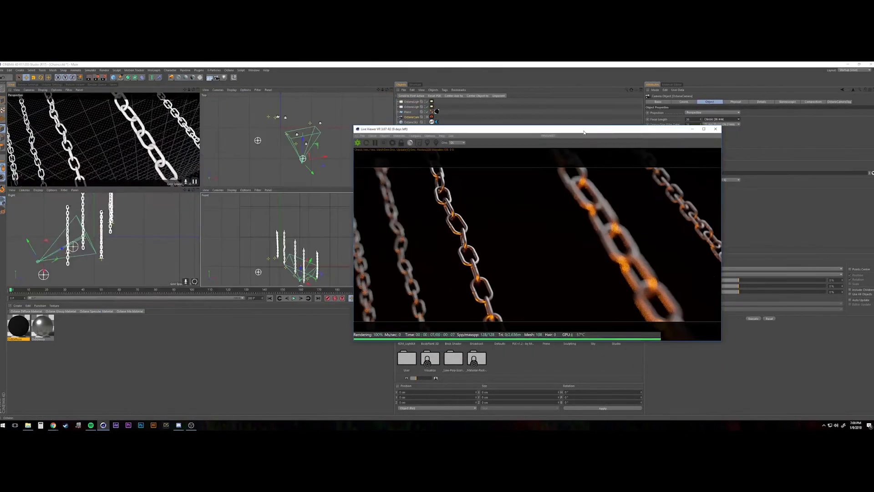
# Step: Set the Octane render passes to save into the Renders folder under the file name Chains
pyautogui.moveTo(497, 127); pyautogui.dragTo(163, 87)
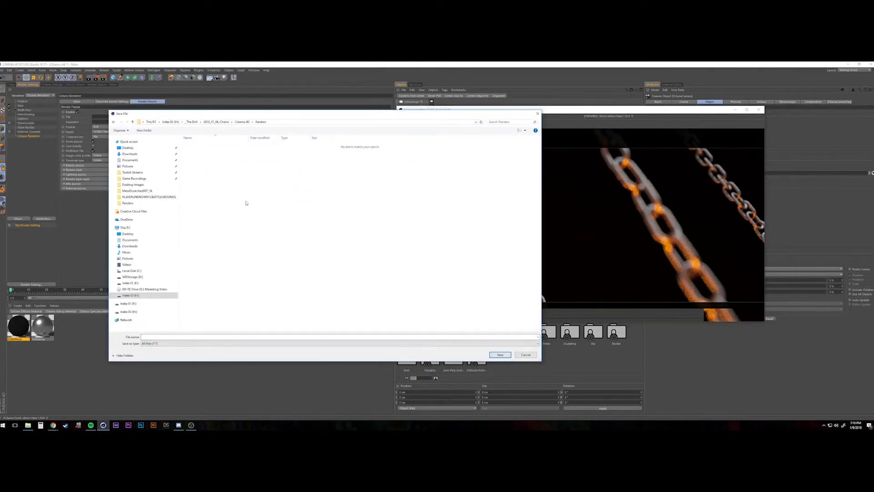
pyautogui.write('hains')
pyautogui.press('Return')
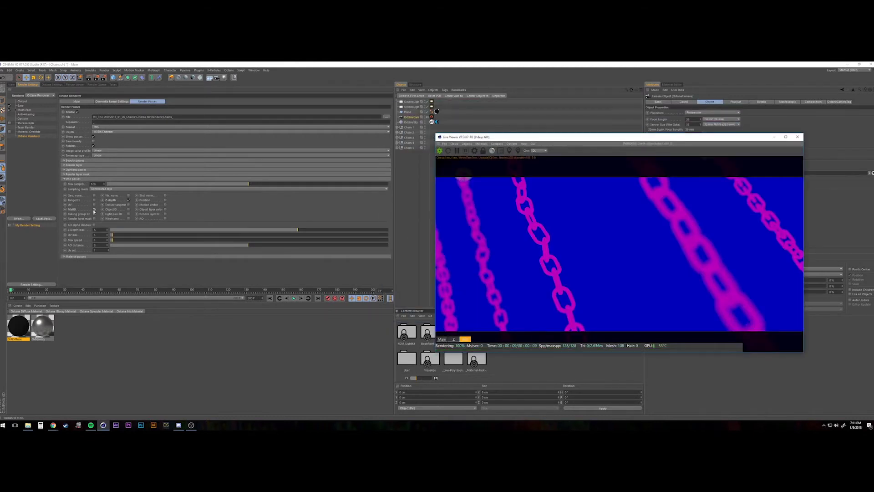
# Step: Disable the material ID pass and set the Z-depth pass maximum to 50
pyautogui.click(94, 210)
pyautogui.doubleClick(95, 230)
pyautogui.write('50')
pyautogui.press('Return')
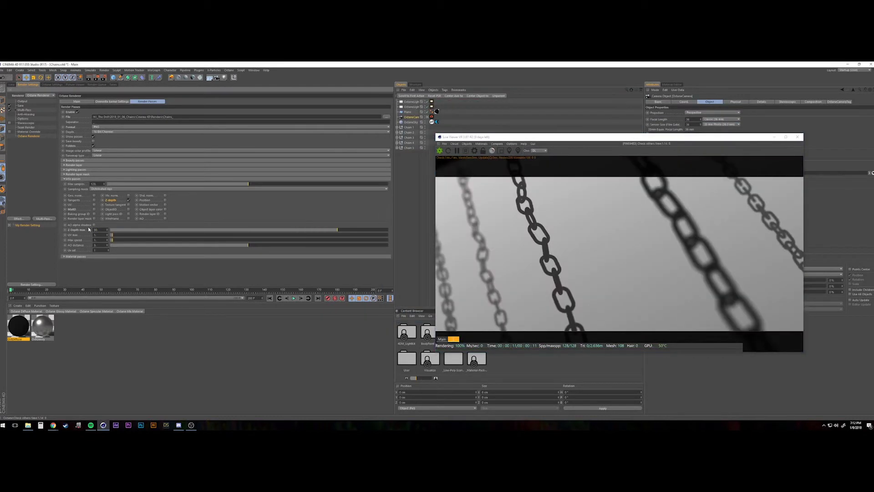
# Step: Open the render Save settings and toggle post-processing on the Octane camera tag
pyautogui.click(23, 105)
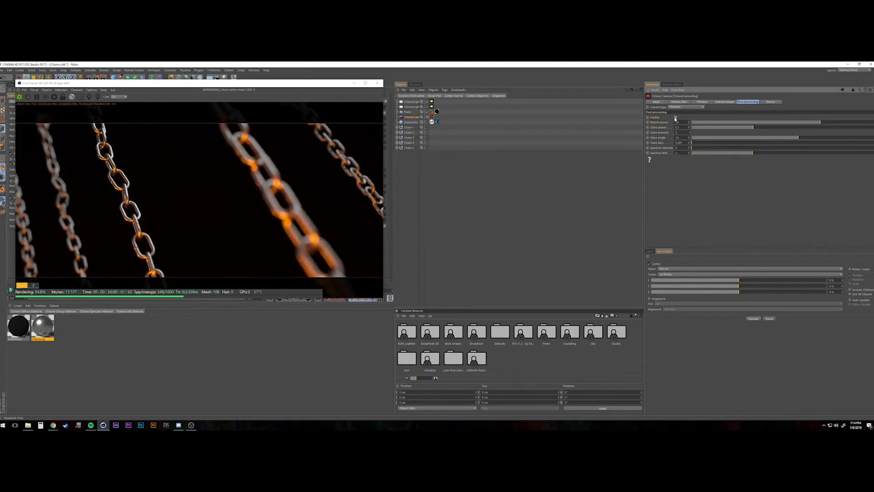
pyautogui.click(676, 118)
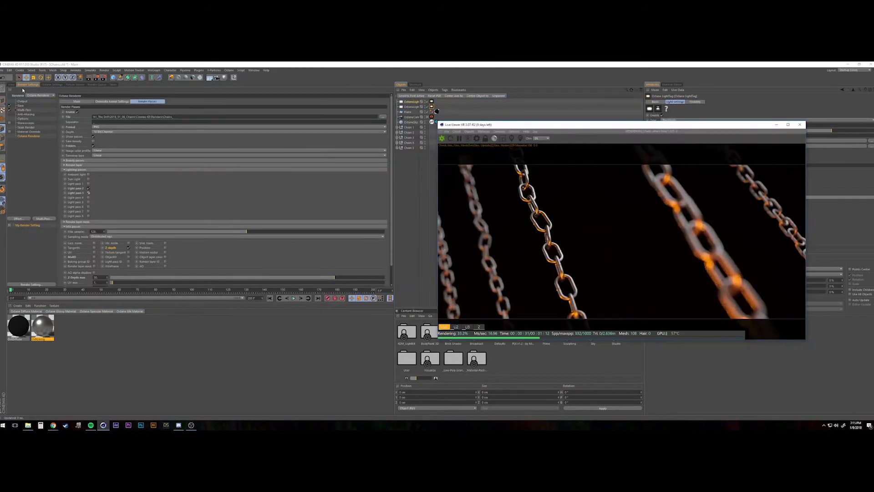
# Step: Return to the viewport and open the calculator, entering 24 to work out the frame range
pyautogui.click(10, 84)
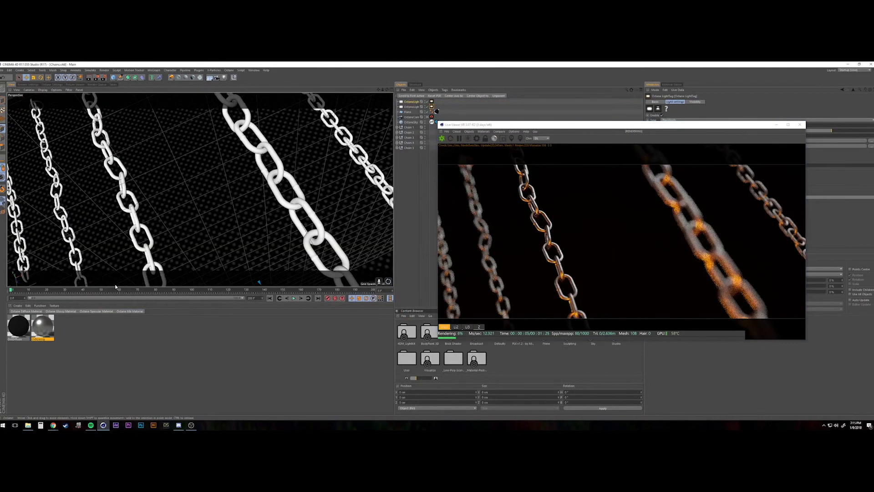
pyautogui.click(41, 425)
pyautogui.moveTo(430, 219); pyautogui.dragTo(332, 169)
pyautogui.write('24')
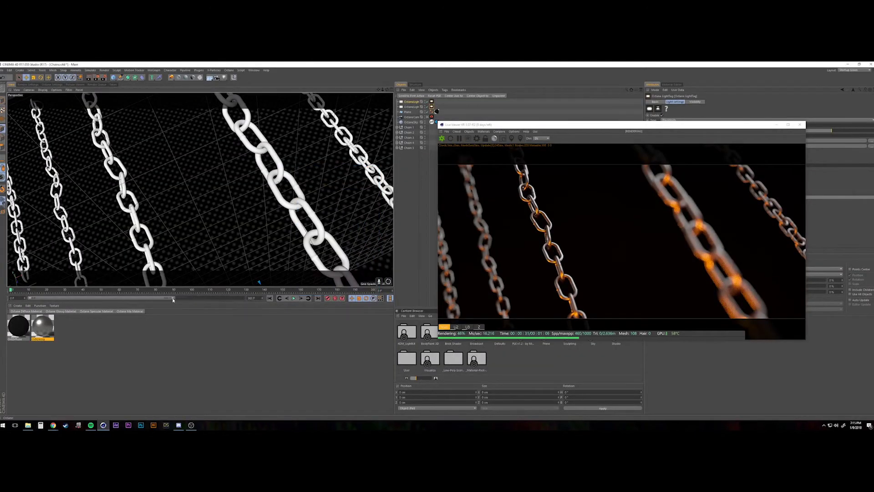
# Step: Check the frame range in the output settings and render the chain sequence to the Picture Viewer
pyautogui.click(27, 84)
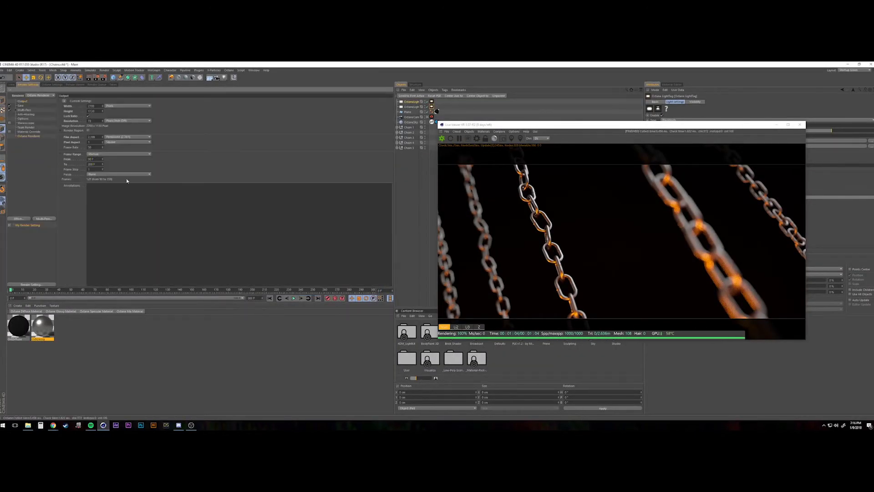
pyautogui.hotkey('shift', 'r')
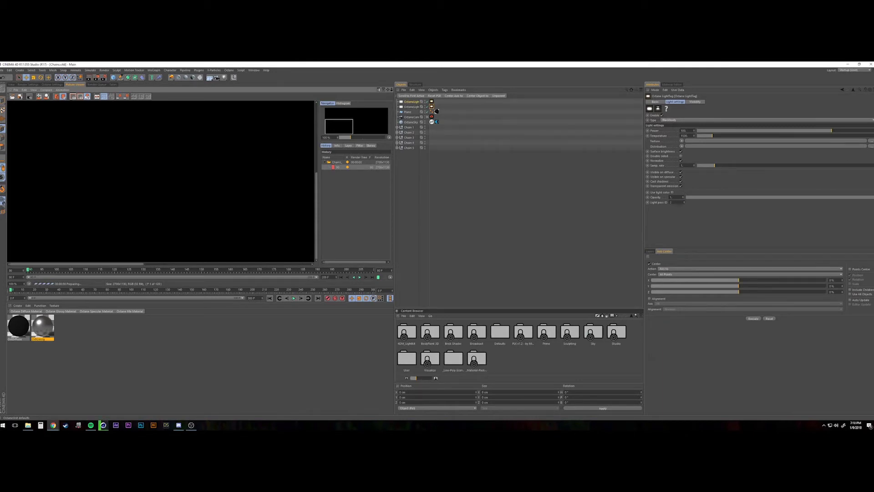
pyautogui.click(198, 378)
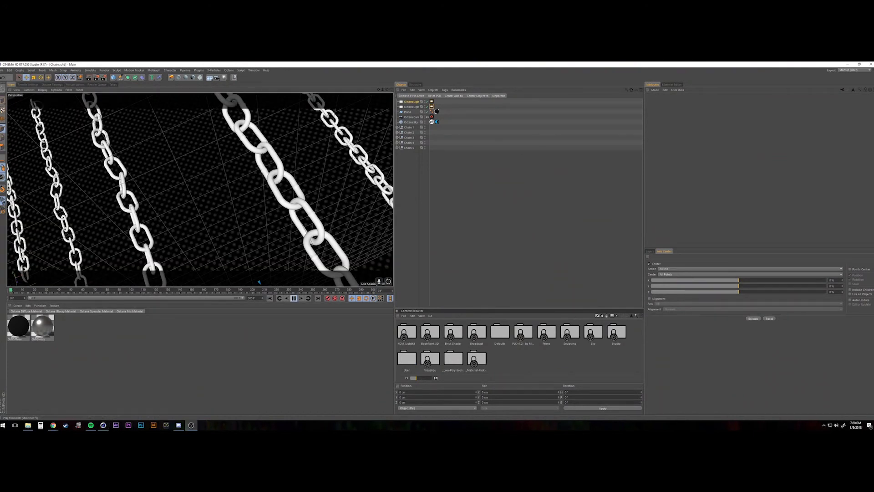
# Step: Run the chain dynamics from the first frame, stop playback and render the sequence to the Picture Viewer again
pyautogui.press('super+e')
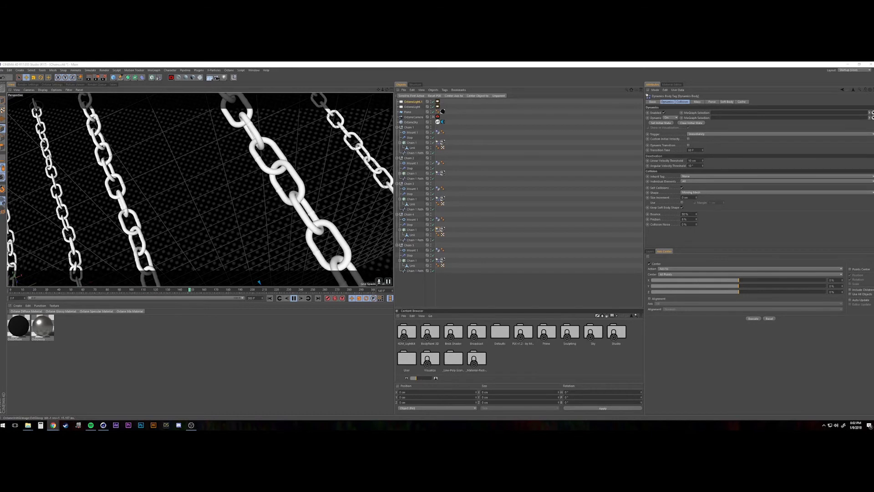
pyautogui.hotkey('shift', 'f')
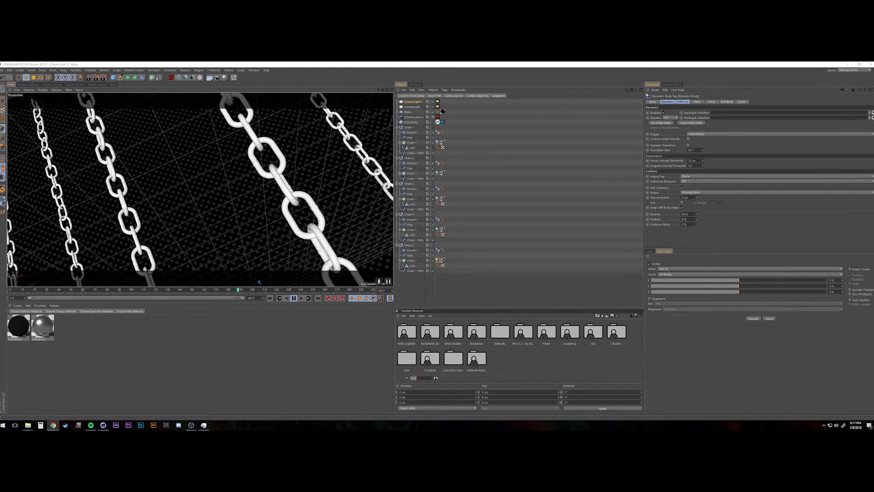
pyautogui.click(294, 299)
pyautogui.hotkey('shift', 'r')
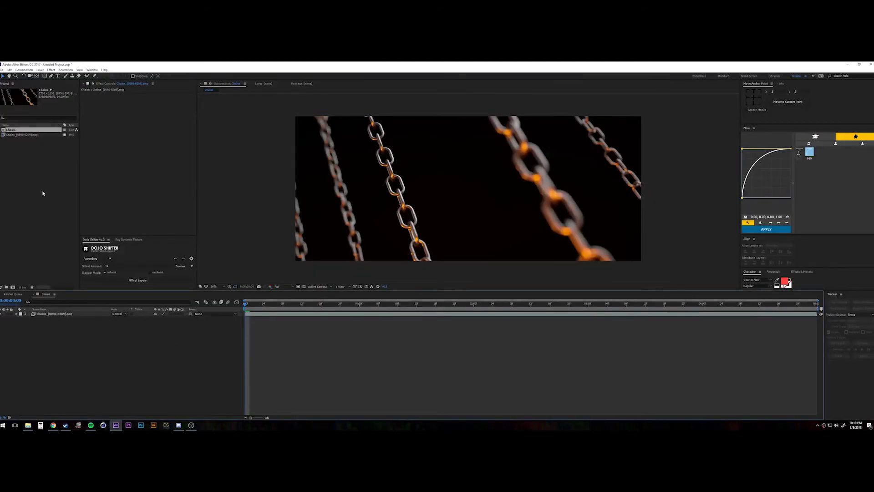
# Step: Import the first light pass image sequence into After Effects and layer it above the main render with Screen blending
pyautogui.hotkey('ctrl', 'i')
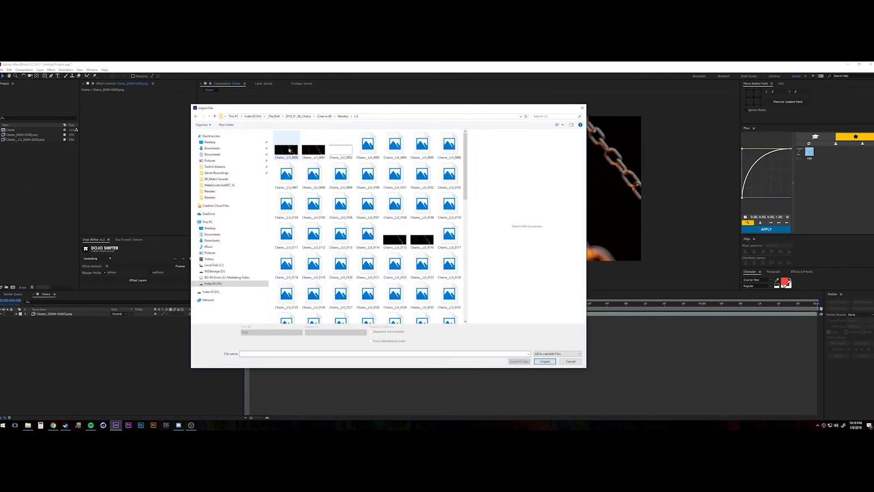
pyautogui.doubleClick(287, 150)
pyautogui.moveTo(27, 140); pyautogui.dragTo(51, 313)
pyautogui.click(120, 314)
pyautogui.click(130, 152)
pyautogui.click(59, 314)
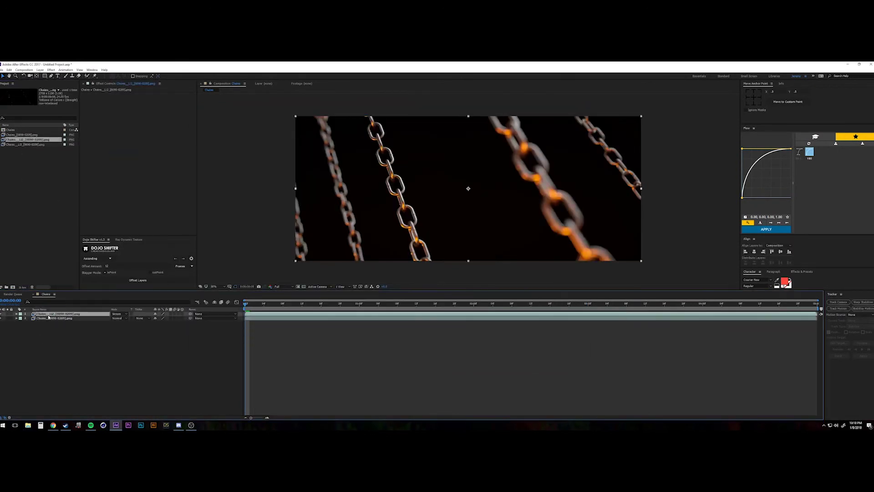
# Step: Animate the first light pass layer's opacity with keyframes over the opening frames and preview it
pyautogui.press('t')
pyautogui.click(30, 318)
pyautogui.press('space')
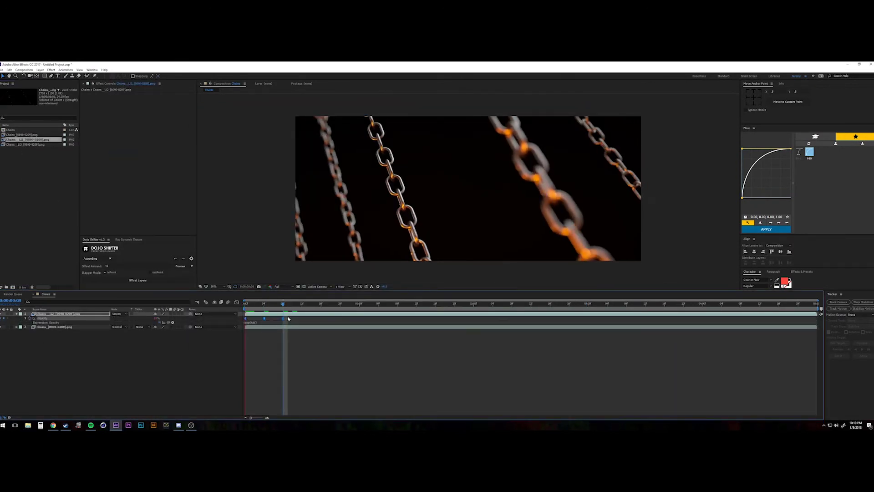
# Step: Place the second light pass sequence on top of the composition with Screen blending
pyautogui.moveTo(27, 144); pyautogui.dragTo(50, 313)
pyautogui.click(119, 314)
pyautogui.click(130, 152)
# Step: Keyframe the second light pass layer's opacity over the opening frames and preview the composition
pyautogui.press('t')
pyautogui.click(29, 317)
pyautogui.doubleClick(58, 314)
pyautogui.click(227, 84)
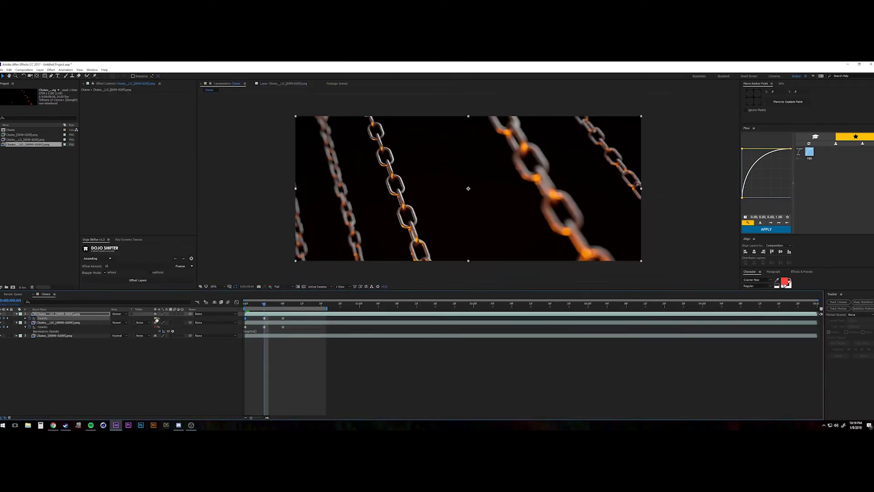
pyautogui.press('space')
# Step: Import the lingering fog clip and overlay it on the chains composition
pyautogui.hotkey('ctrl', 'i')
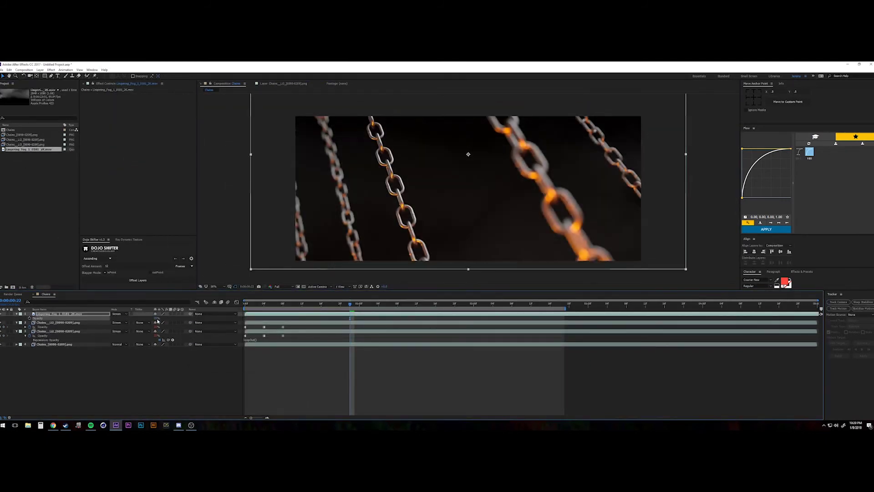
# Step: Apply the VC Color Vibrance effect to the lingering fog layer and tint it orange
pyautogui.hotkey('ctrl', 'space')
pyautogui.write('co')
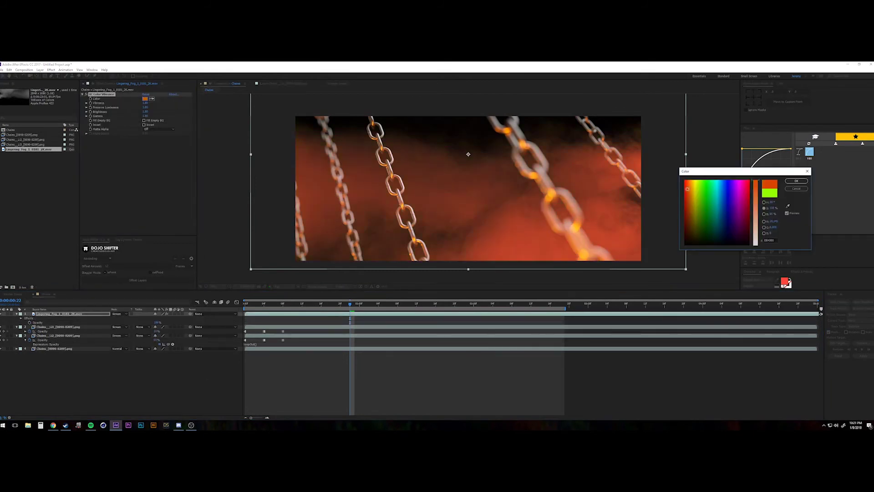
pyautogui.press('Return')
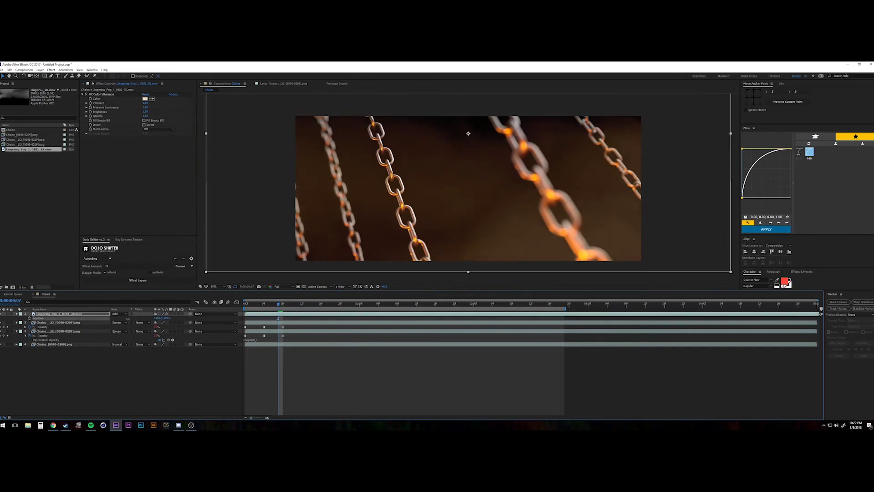
# Step: Import the particles clip and overlay it on top of the chains composition with Screen blending
pyautogui.hotkey('ctrl', 'i')
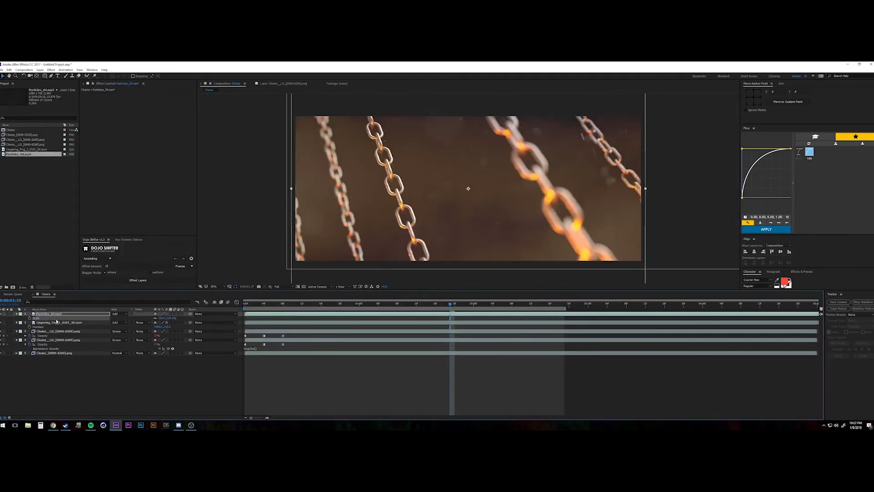
pyautogui.click(117, 314)
pyautogui.click(124, 153)
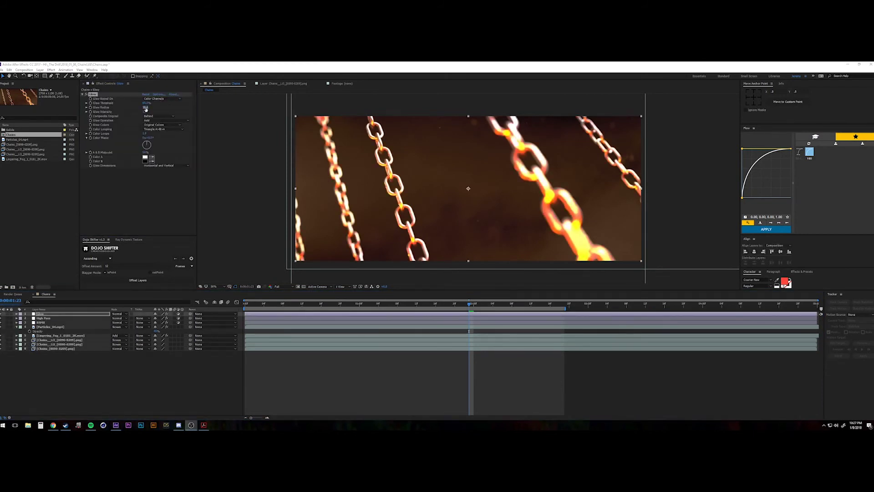
# Step: Lower the opacity of the Glow adjustment layer to soften its effect on the chains
pyautogui.press('t')
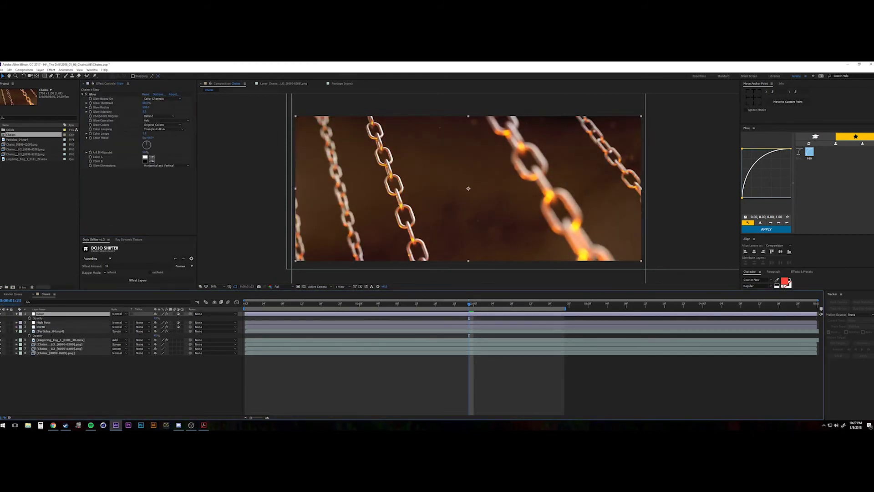
# Step: Create a black solid with a frame-filling elliptical mask, set the mask to Subtract and feather its edge
pyautogui.hotkey('ctrl', 'y')
pyautogui.click(524, 289)
pyautogui.doubleClick(44, 76)
pyautogui.click(162, 318)
pyautogui.moveTo(163, 327); pyautogui.dragTo(216, 327)
# Step: Tilt and enlarge the elliptical mask around the chains and increase its feather
pyautogui.hotkey('ctrl', 't')
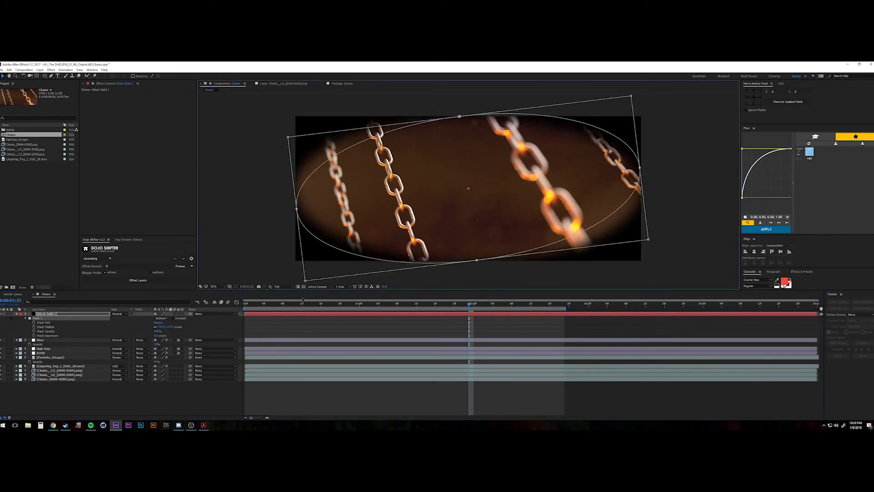
pyautogui.moveTo(459, 116); pyautogui.dragTo(453, 107)
pyautogui.press('Return')
pyautogui.moveTo(164, 327); pyautogui.dragTo(228, 327)
# Step: Rename the black solid as Vignette, lower its opacity and compare the image with and without it
pyautogui.click(47, 314)
pyautogui.press('Return')
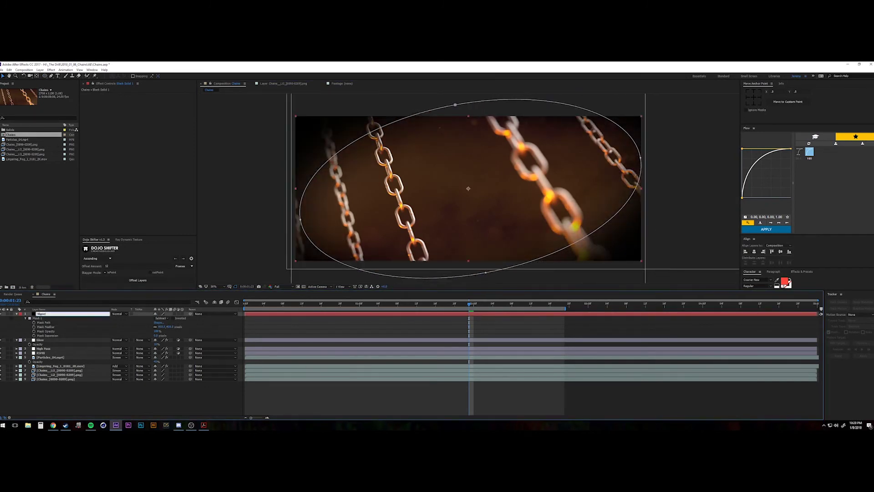
pyautogui.write('Vignette')
pyautogui.press('Return')
pyautogui.press('t')
pyautogui.click(1, 313)
pyautogui.hotkey('ctrl', 'a')
pyautogui.press('u')
# Step: Add an adjustment layer named Gmap above the Vignette layer
pyautogui.hotkey('ctrl', 'alt', 'y')
pyautogui.press('Return')
pyautogui.write('Gmap')
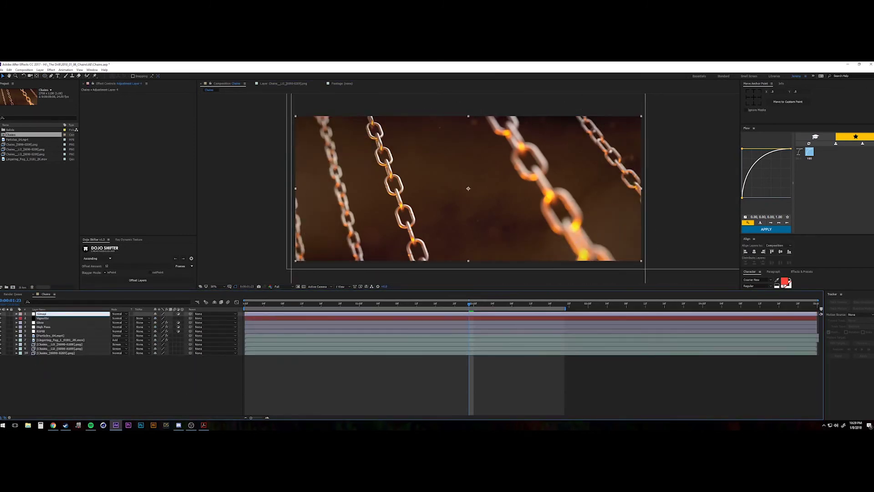
pyautogui.press('Return')
# Step: Try a Tint on the Gmap layer, mapping black to a dark color and white to a pale one
pyautogui.click(145, 99)
pyautogui.click(764, 203)
pyautogui.moveTo(728, 224); pyautogui.dragTo(743, 234)
pyautogui.click(796, 181)
pyautogui.click(145, 103)
pyautogui.click(694, 182)
pyautogui.click(797, 181)
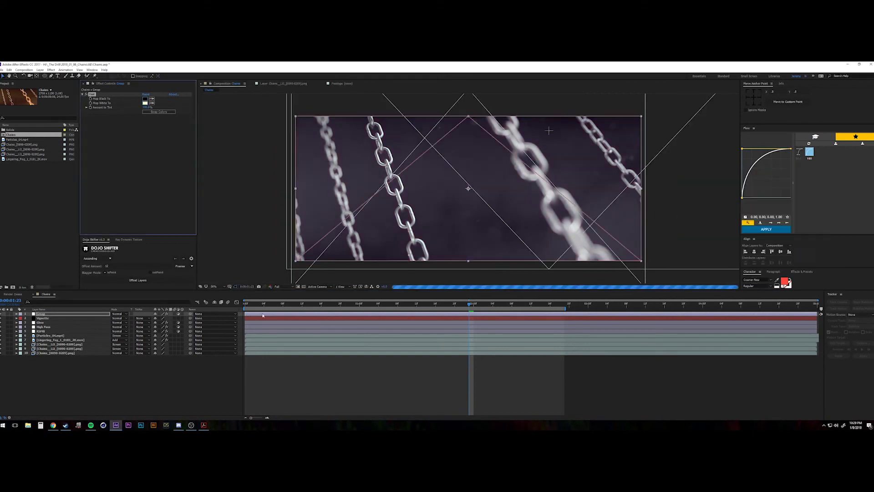
# Step: Try a different blending mode on the Gmap layer, check its opacity and delete the layer
pyautogui.click(120, 314)
pyautogui.click(127, 282)
pyautogui.press('t')
pyautogui.click(41, 314)
pyautogui.press('Delete')
# Step: Add an adjustment layer named Noise above the Vignette layer with a Noise effect and 50% opacity
pyautogui.click(42, 314)
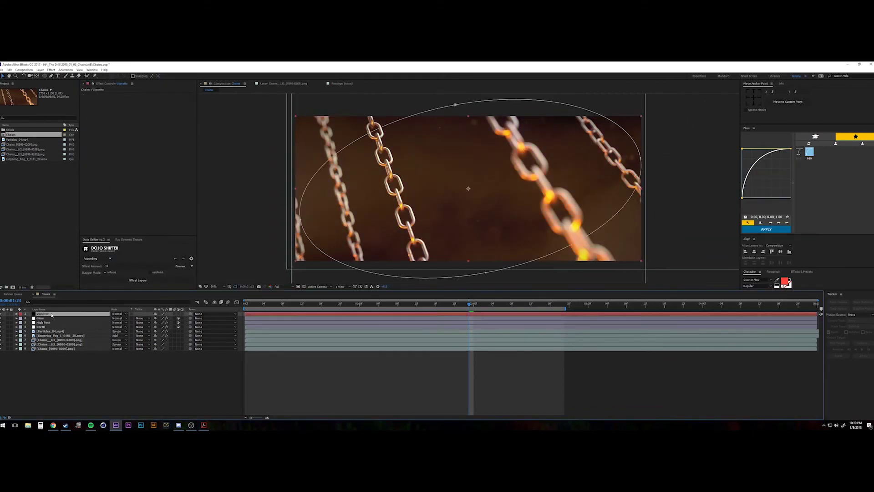
pyautogui.hotkey('ctrl', 'alt', 'y')
pyautogui.write('Noiset')
pyautogui.click(157, 318)
pyautogui.write('50')
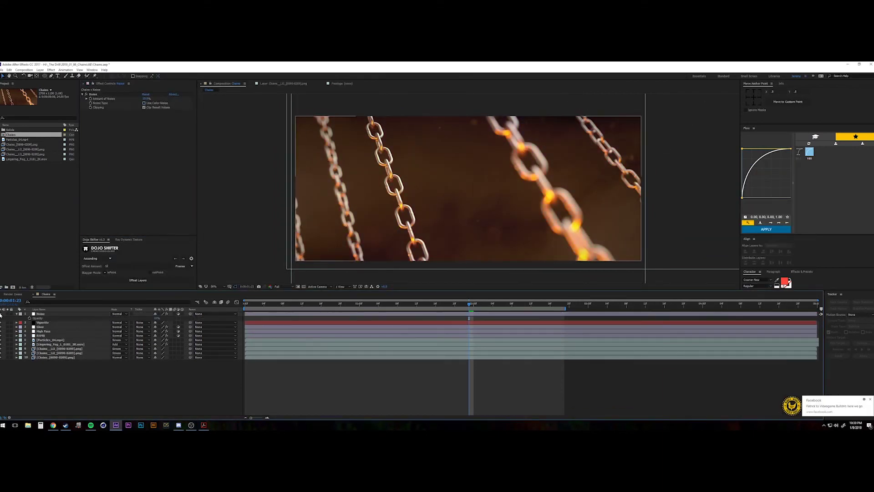
# Step: Queue the Chains composition for rendering with a QuickTime output module and open its output file destination
pyautogui.hotkey('ctrl', 'm')
pyautogui.click(39, 328)
pyautogui.click(423, 180)
pyautogui.click(423, 264)
pyautogui.click(305, 152)
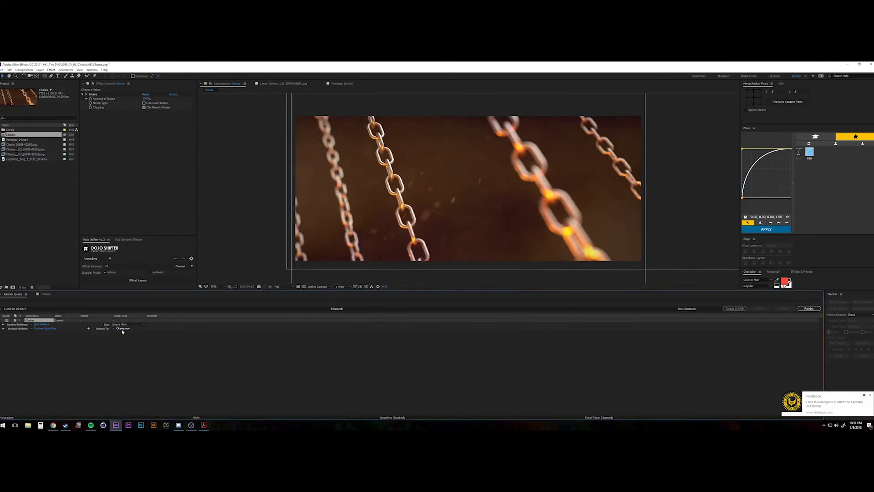
pyautogui.click(123, 329)
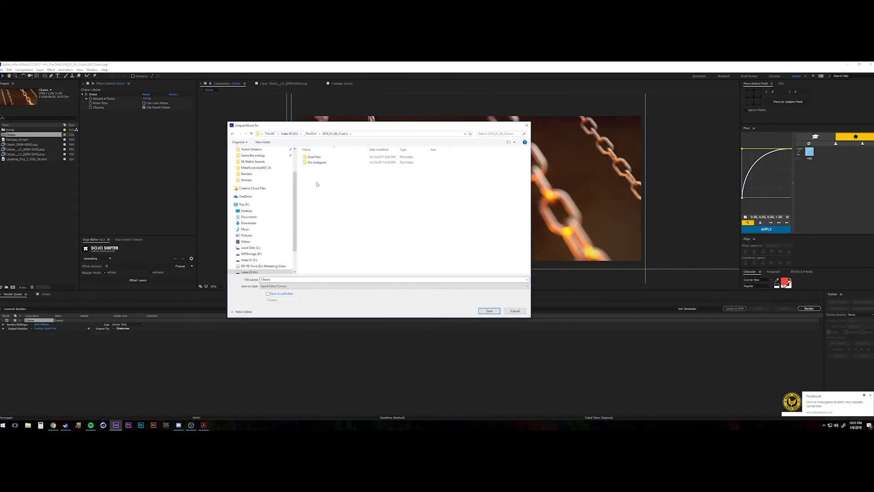